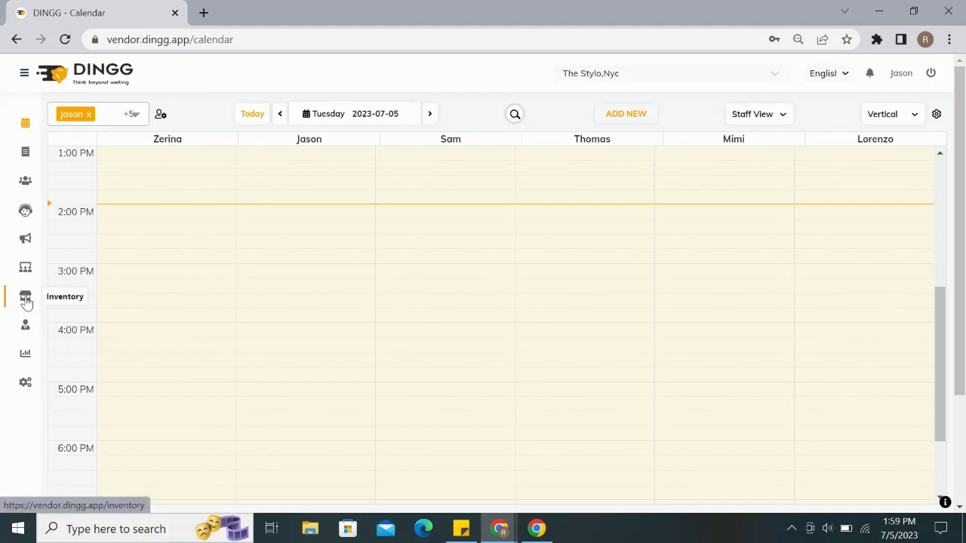
# - Go to the Inventory section and open the product list's extra options menu
pyautogui.click(27, 301)
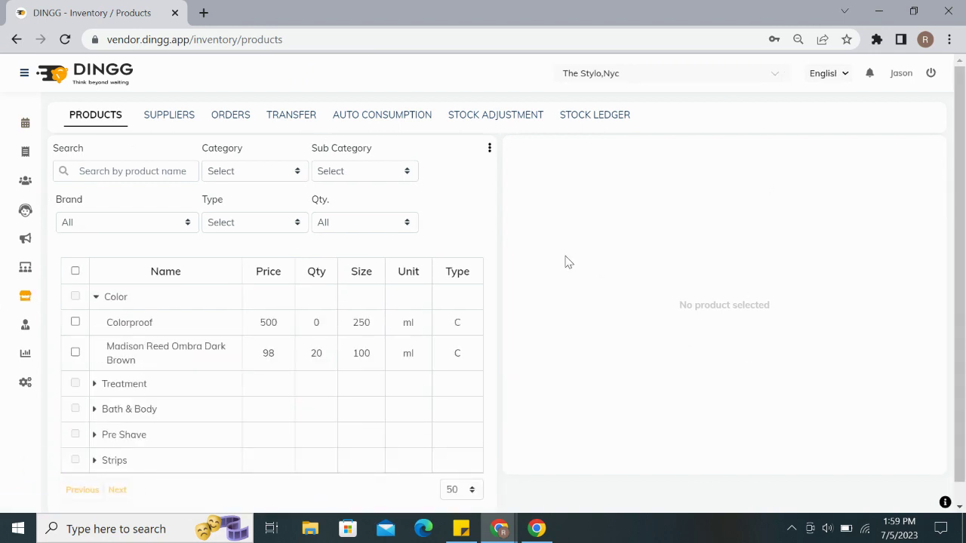
pyautogui.click(490, 151)
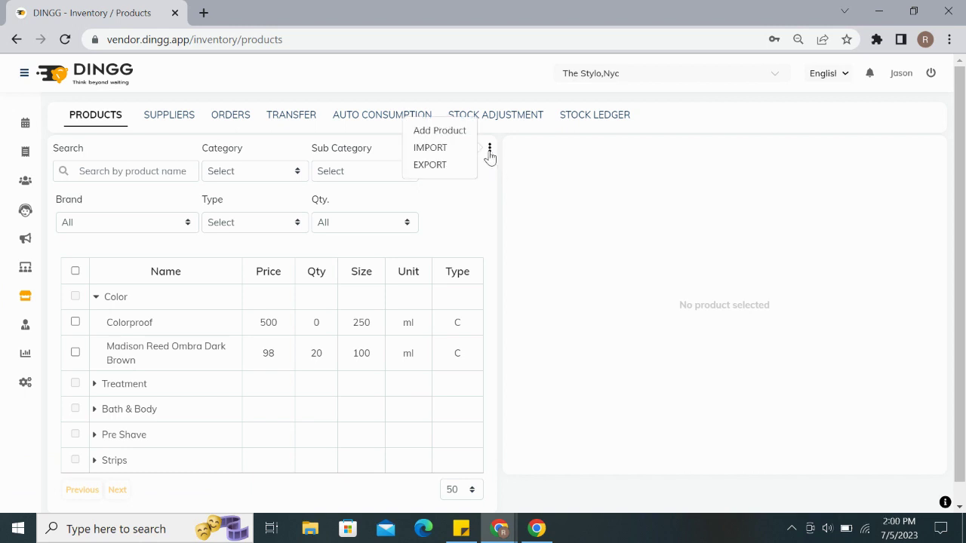
pyautogui.click(457, 132)
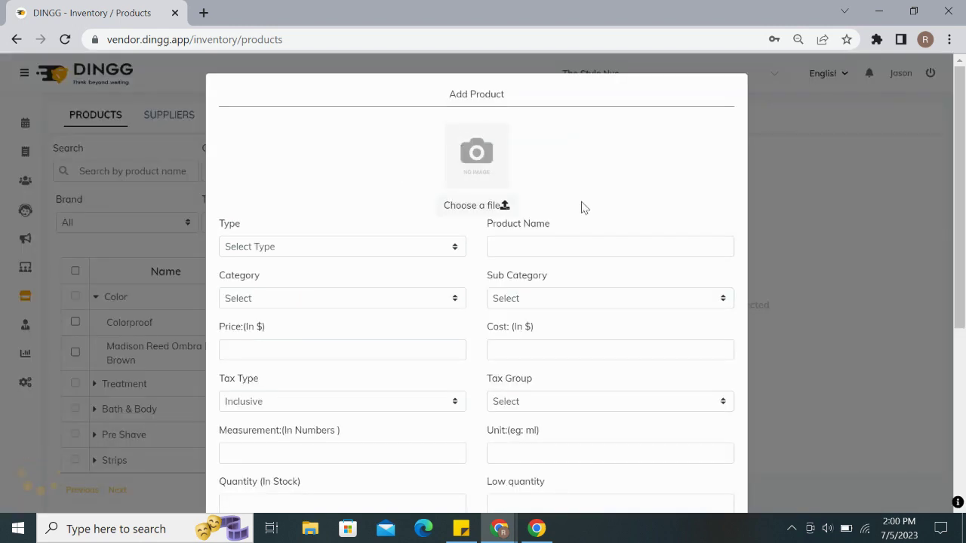
pyautogui.scroll(-1, 587, 201)
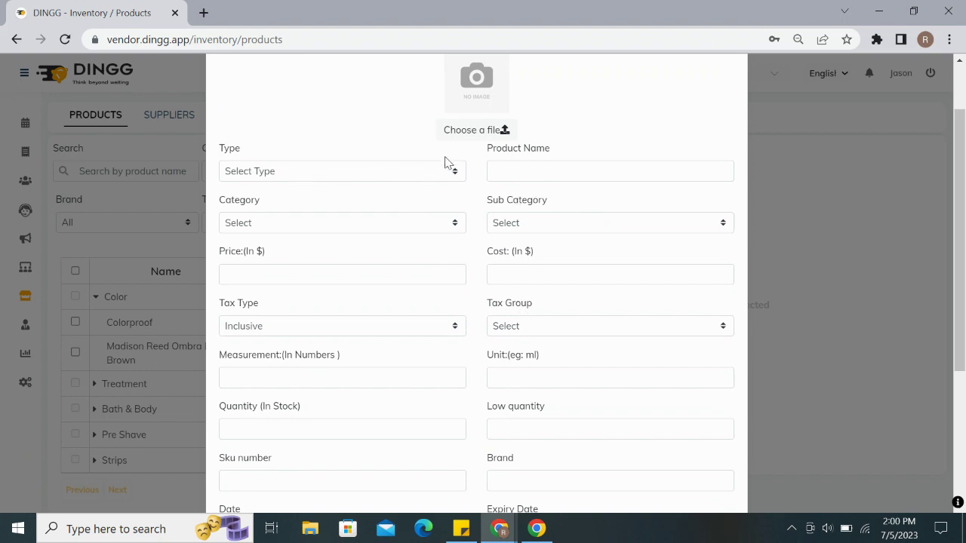
pyautogui.click(351, 174)
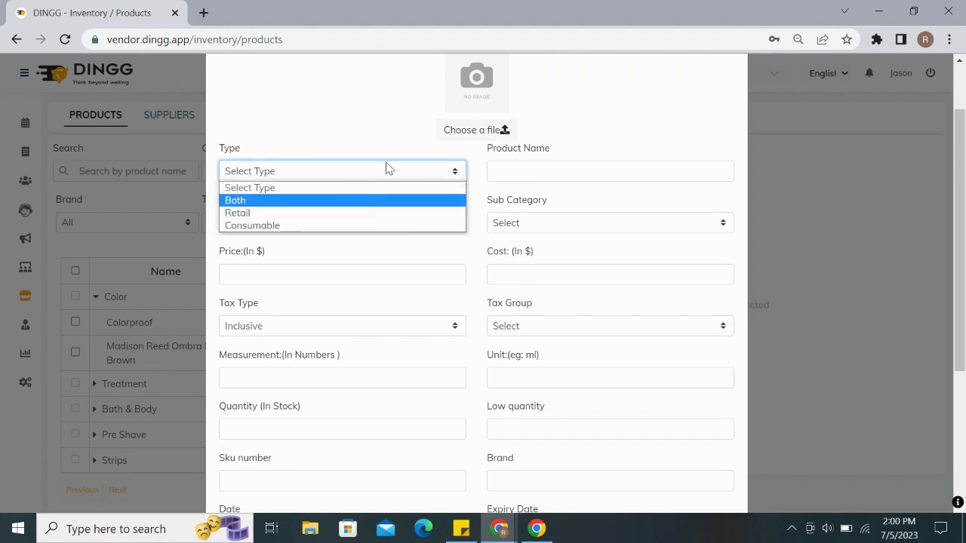
pyautogui.click(349, 129)
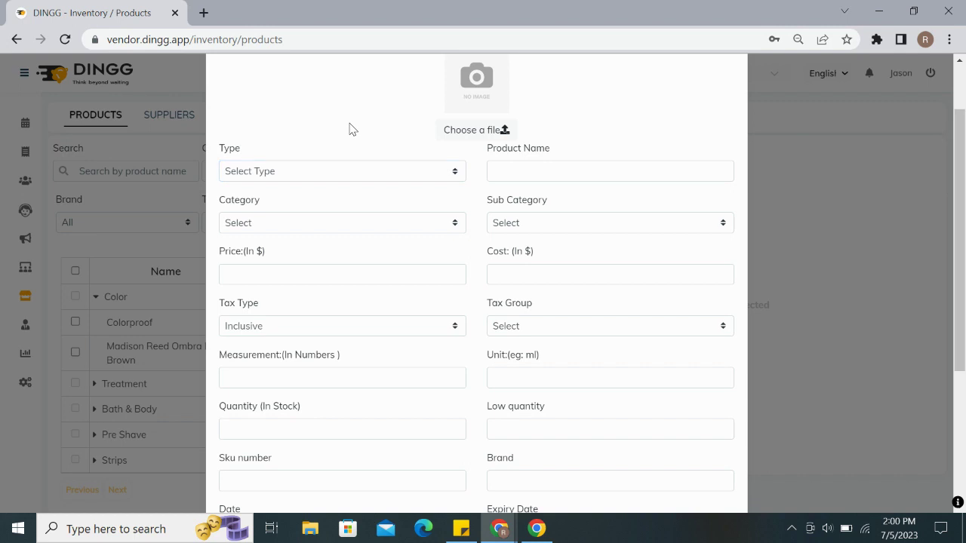
pyautogui.click(332, 228)
pyautogui.click(513, 229)
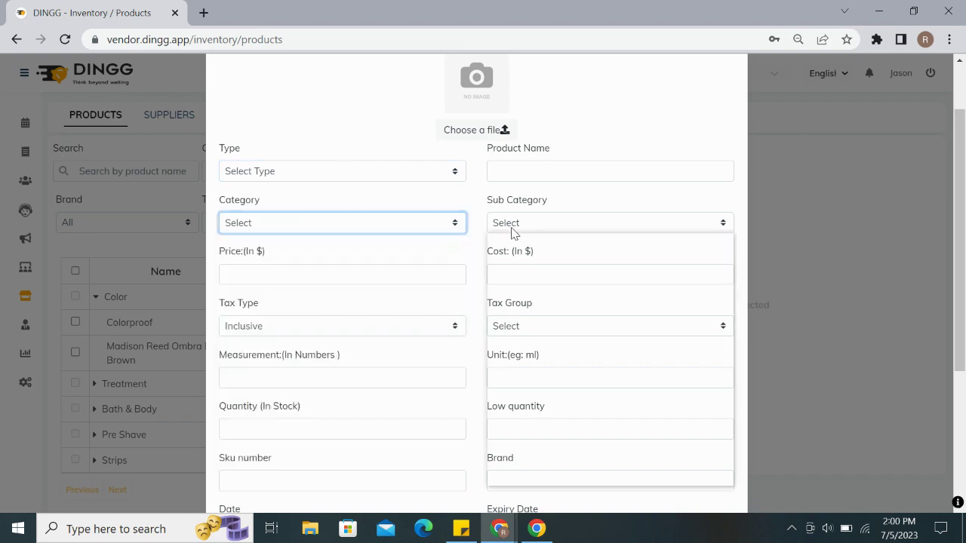
pyautogui.click(513, 229)
pyautogui.click(434, 252)
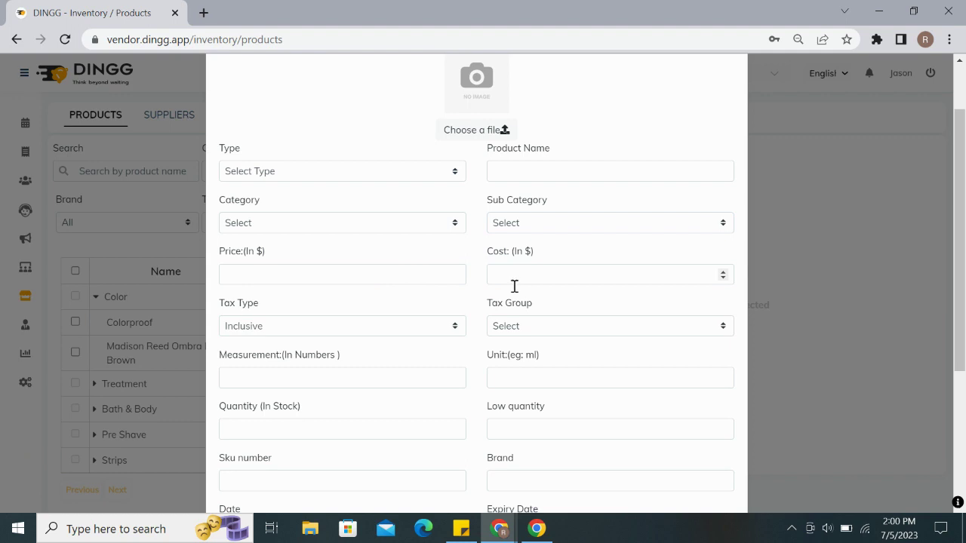
pyautogui.scroll(-2, 416, 308)
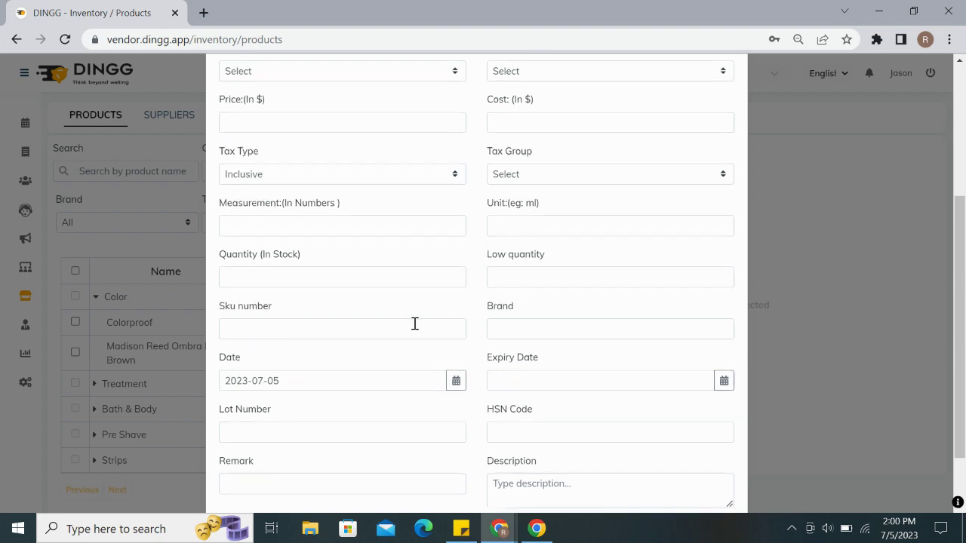
pyautogui.scroll(-1, 328, 312)
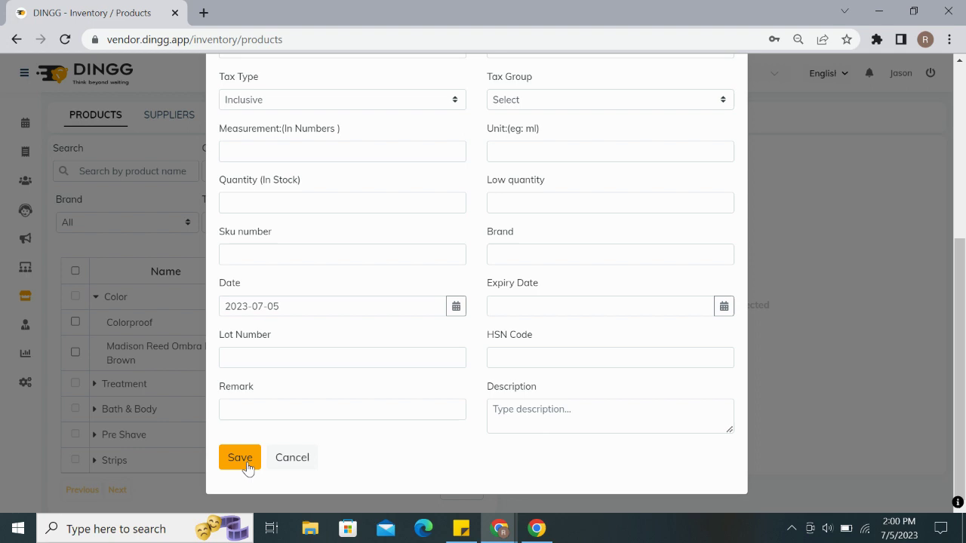
pyautogui.click(291, 458)
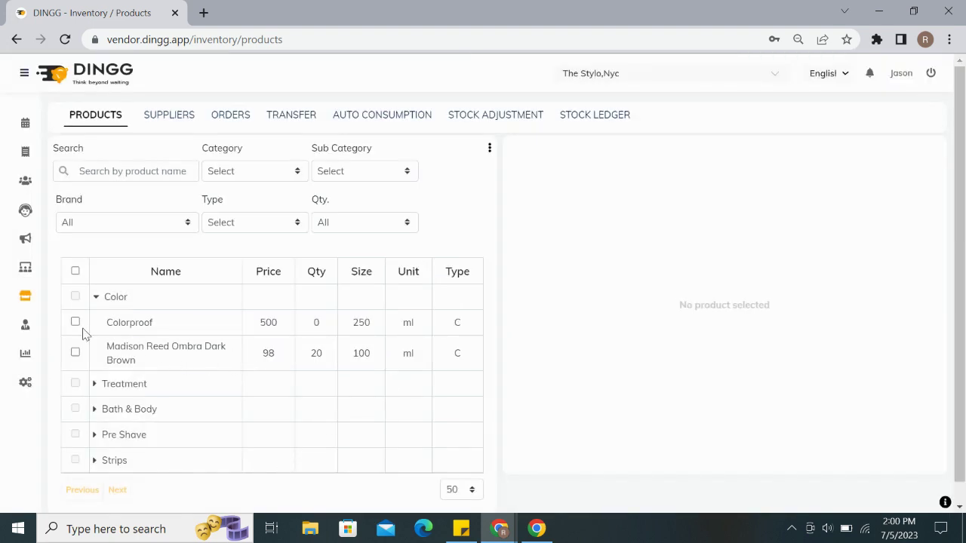
# - Show the Colorproof product's details, then switch to the Suppliers list
pyautogui.click(75, 324)
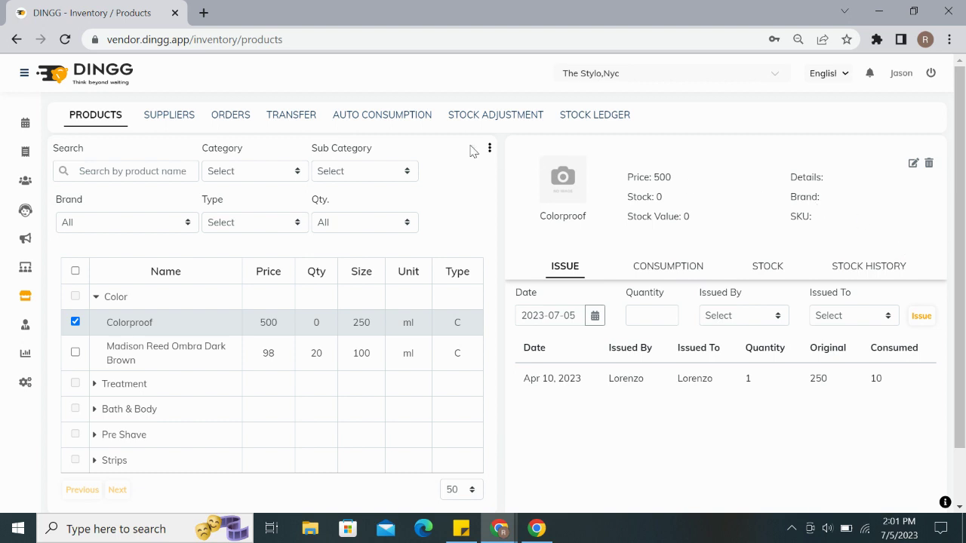
pyautogui.click(173, 121)
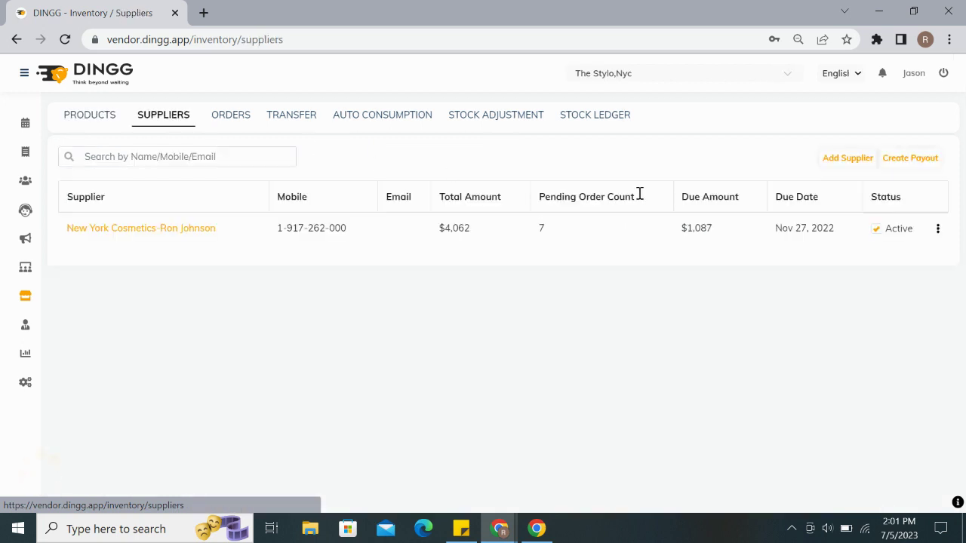
# - Look through the Add Supplier form, cancel it unsaved, and go to purchase orders
pyautogui.click(848, 158)
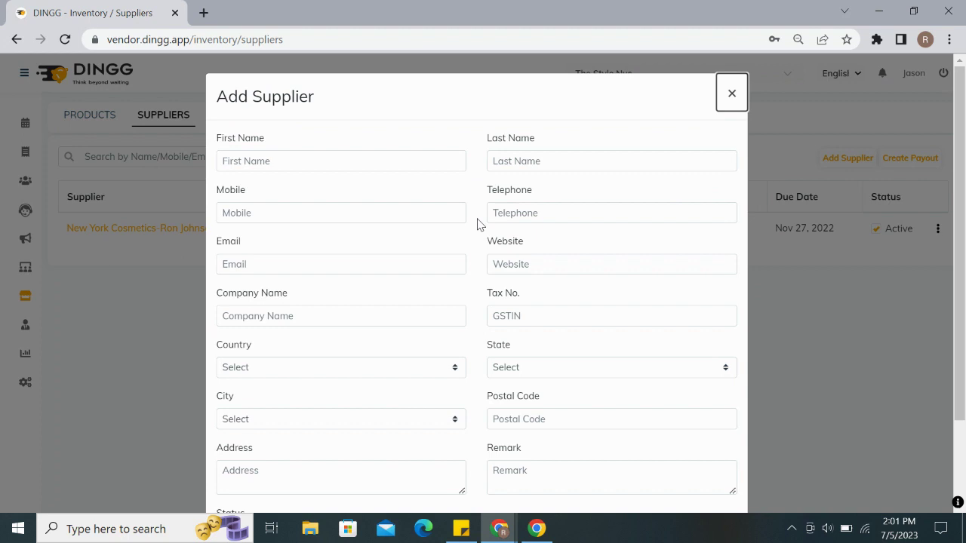
pyautogui.scroll(-1, 475, 234)
pyautogui.scroll(-1, 475, 234)
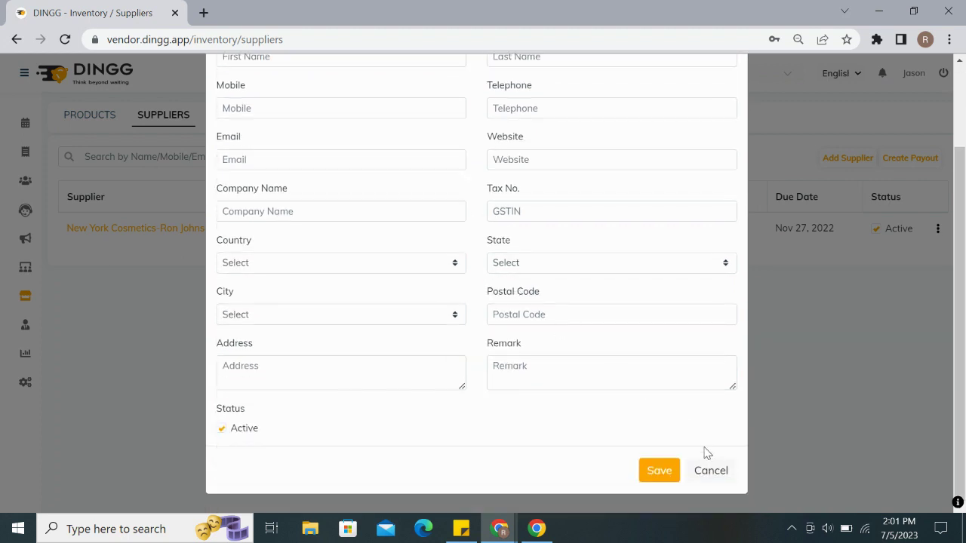
pyautogui.scroll(1, 568, 436)
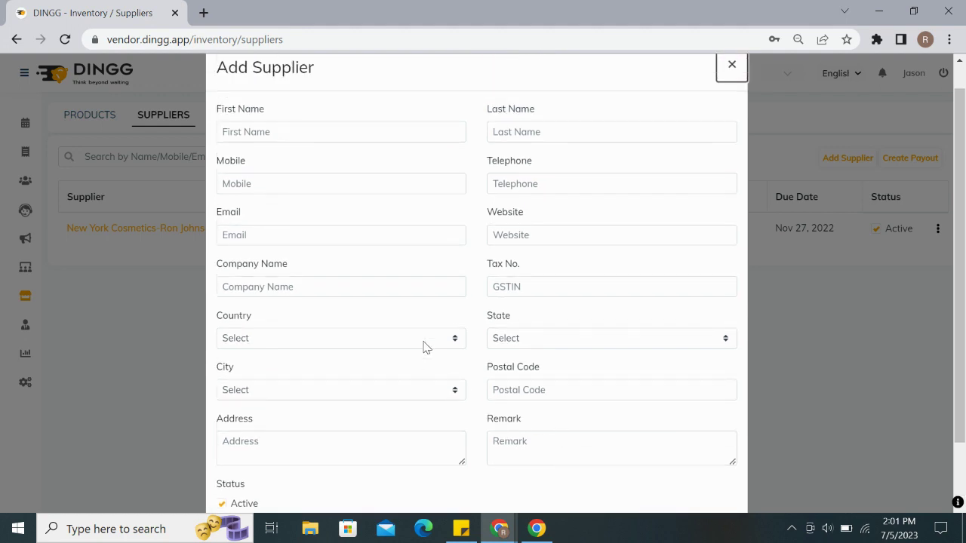
pyautogui.scroll(-1, 425, 345)
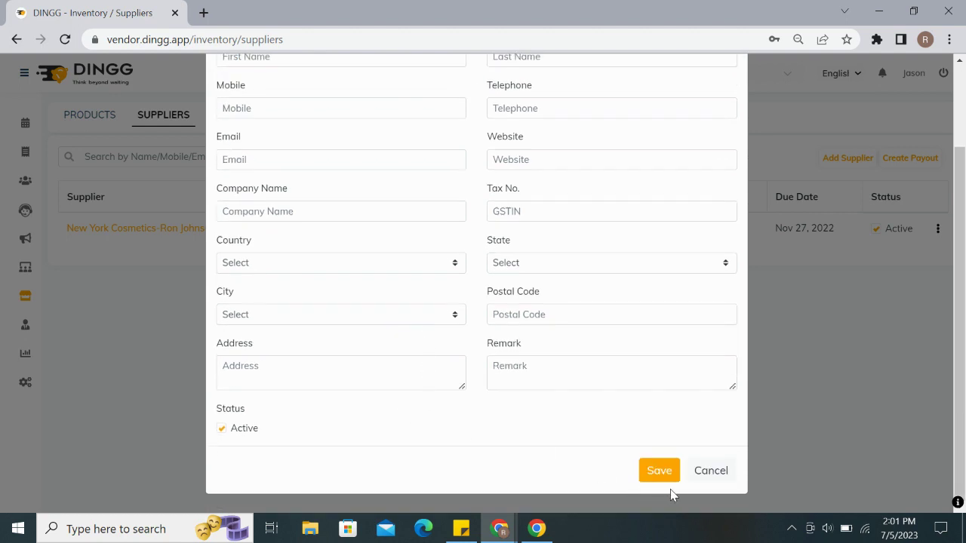
pyautogui.click(710, 471)
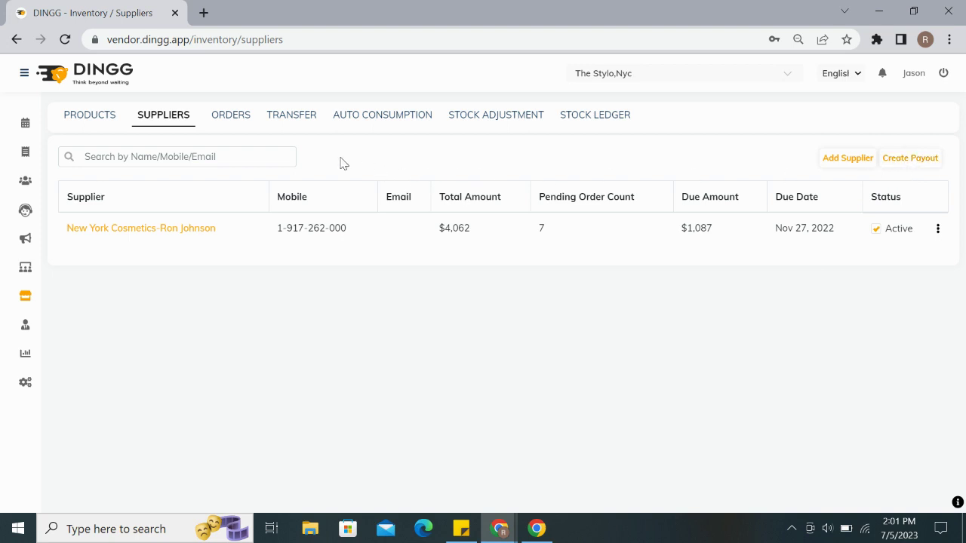
pyautogui.click(236, 119)
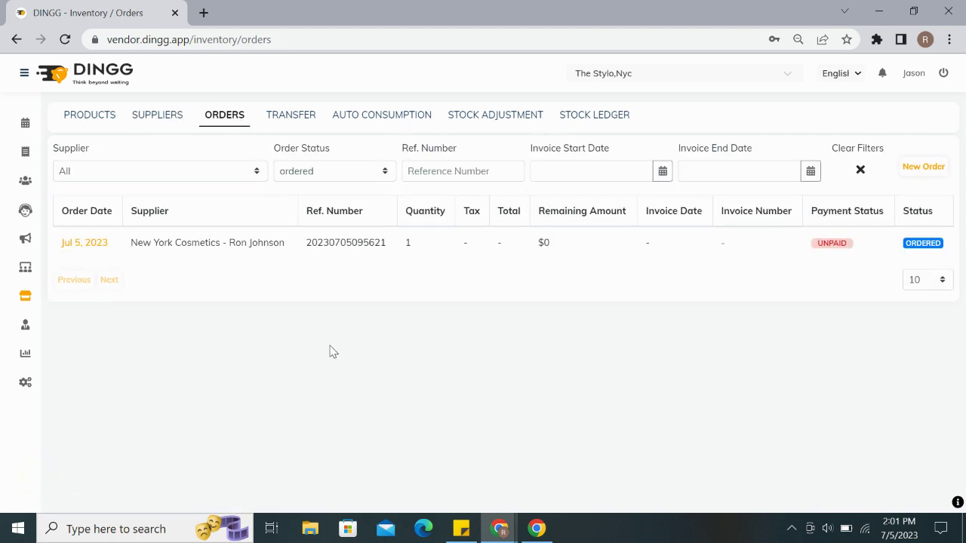
# - Start a new purchase order from New York Cosmetics using the saved billing and shipping addresses
pyautogui.click(922, 178)
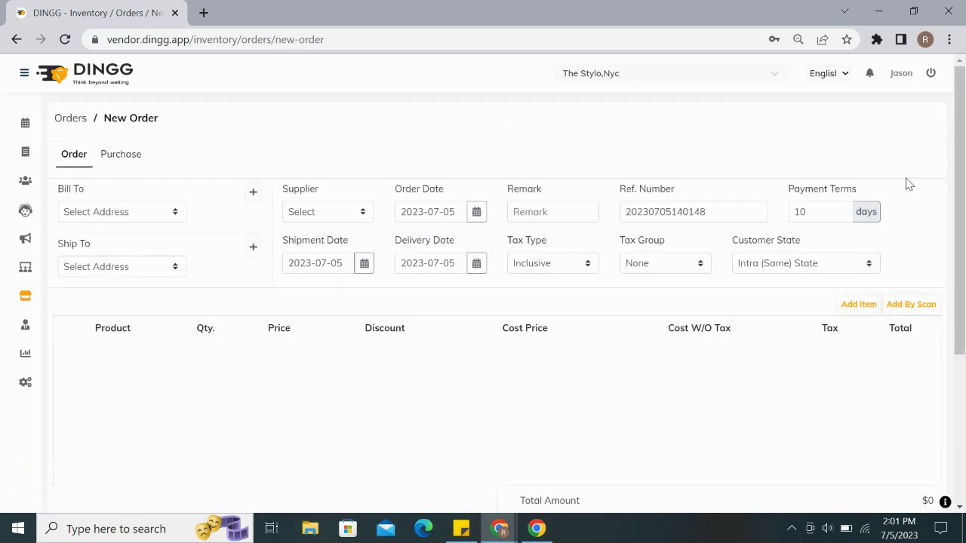
pyautogui.click(173, 212)
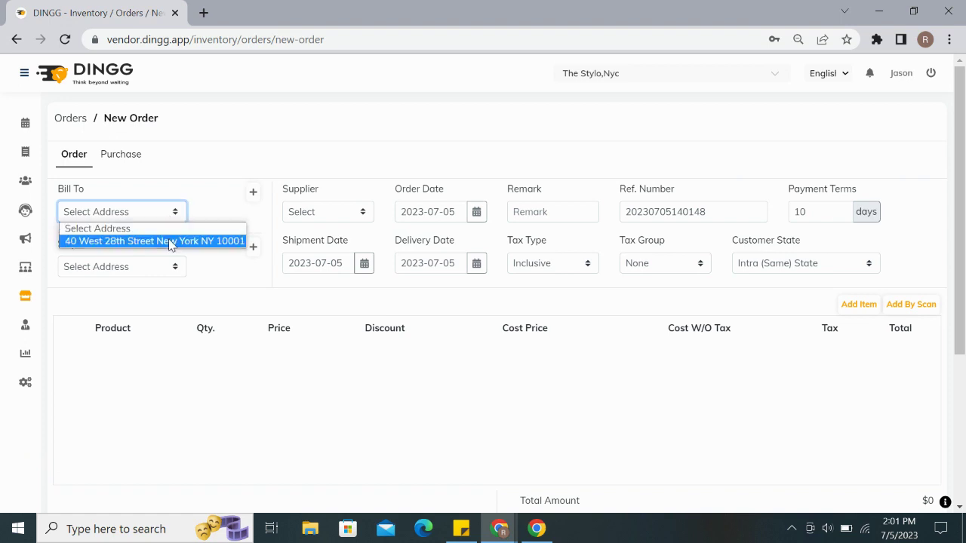
pyautogui.click(169, 241)
pyautogui.click(150, 266)
pyautogui.click(136, 296)
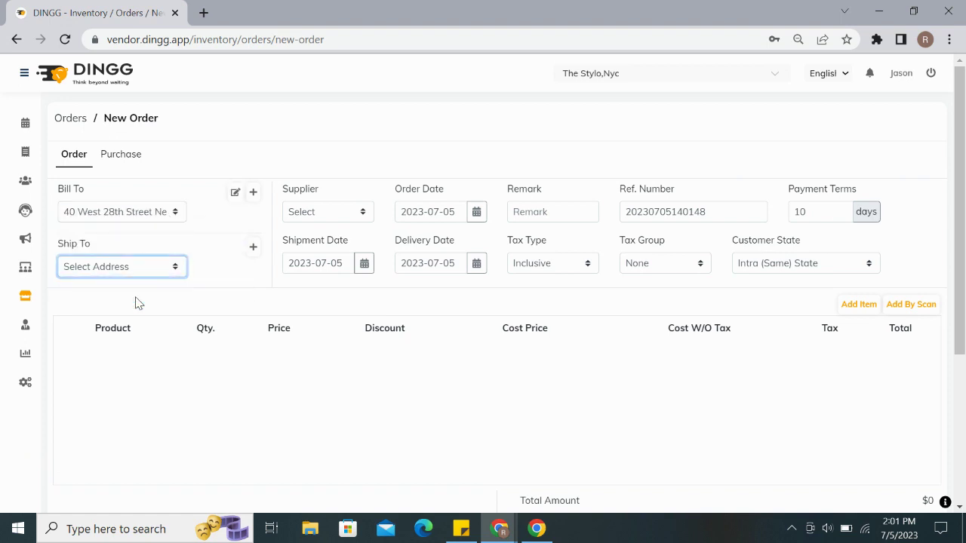
pyautogui.click(337, 214)
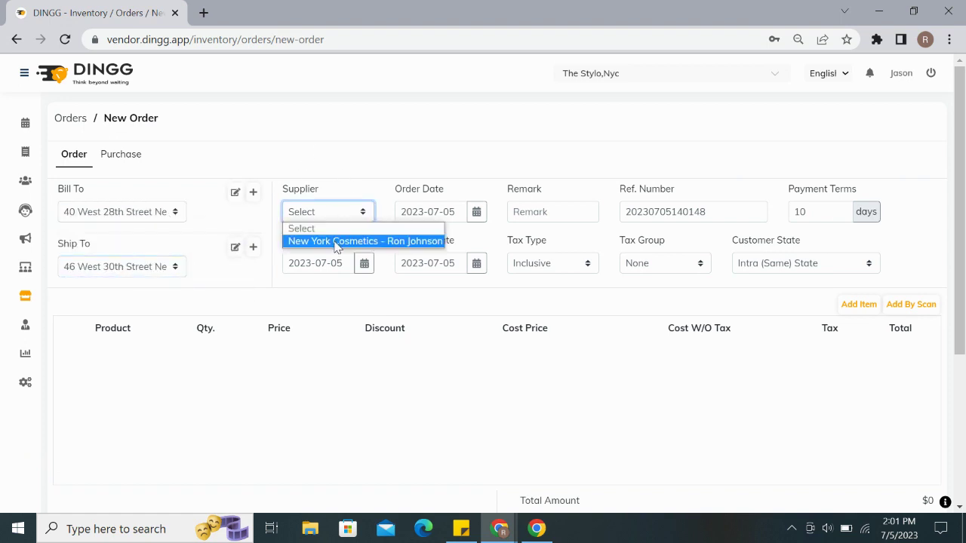
pyautogui.click(335, 241)
pyautogui.click(396, 148)
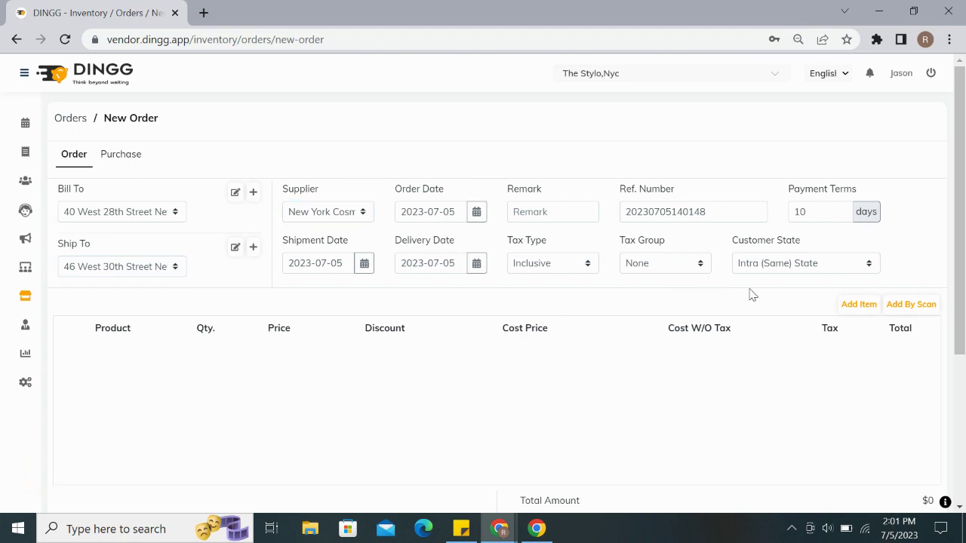
pyautogui.scroll(-1, 783, 296)
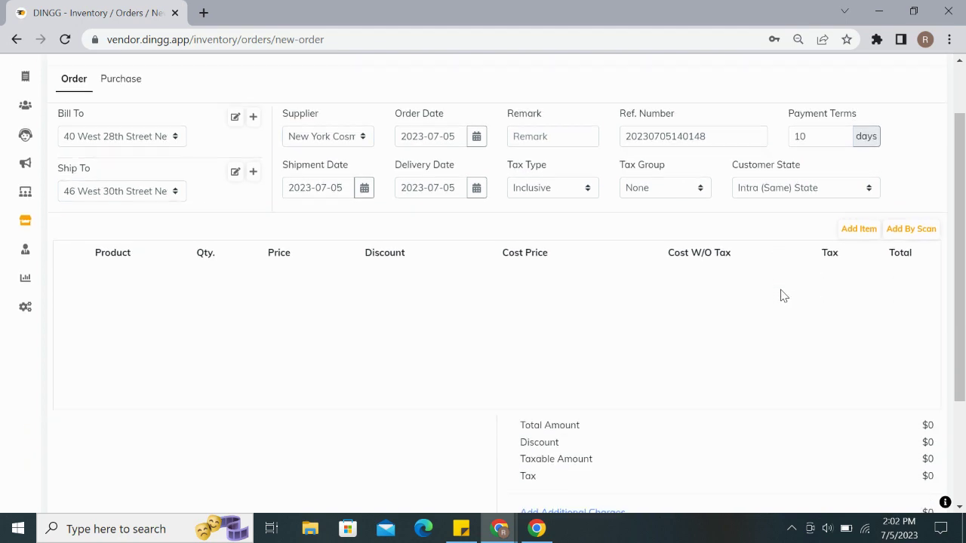
# - Add one Tea Tree Aromatic Oil at $125 and check the $125 order total
pyautogui.click(858, 231)
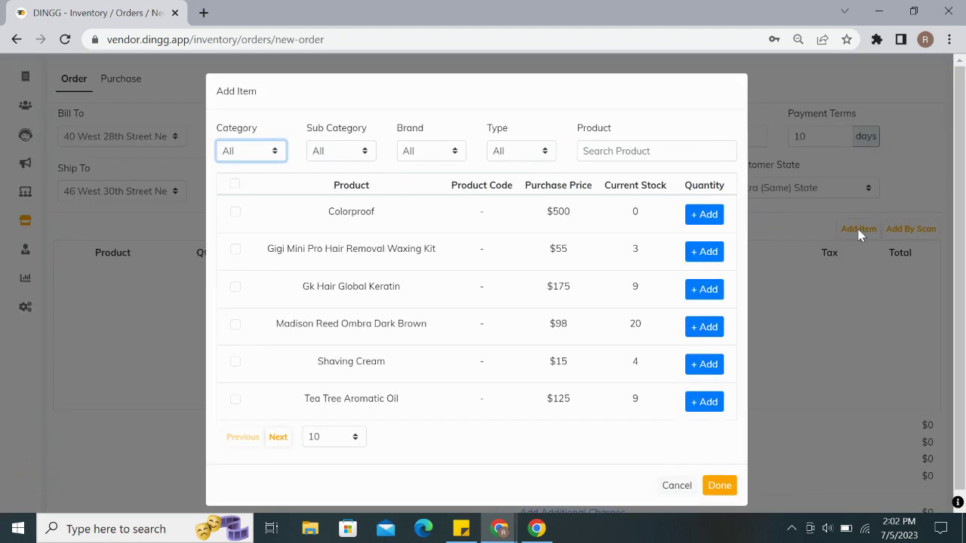
pyautogui.click(694, 401)
pyautogui.scroll(-1, 695, 398)
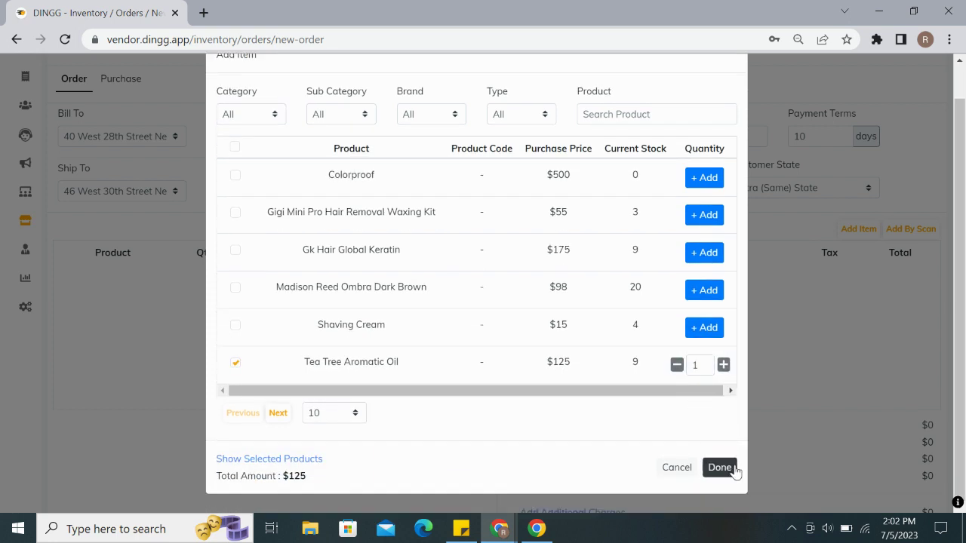
pyautogui.click(732, 467)
pyautogui.scroll(-2, 673, 312)
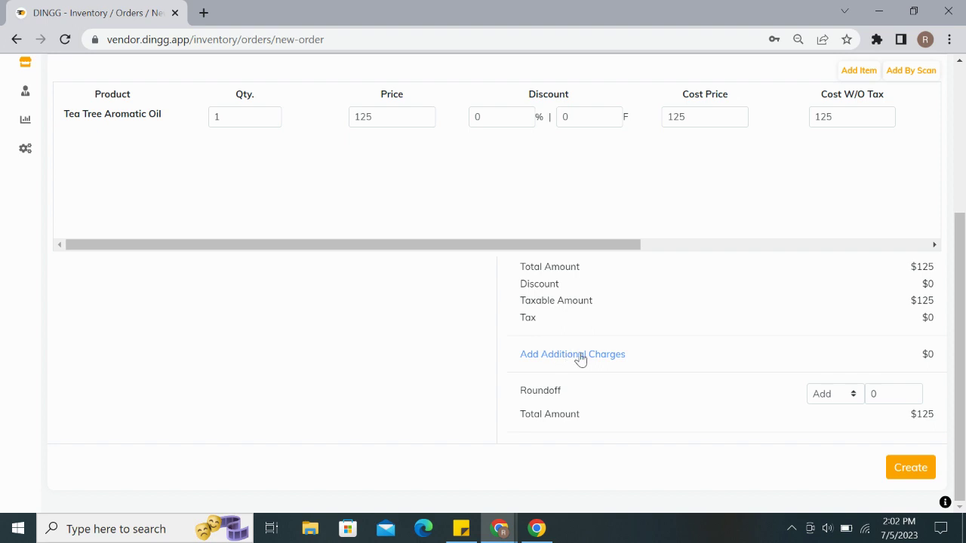
# - Create the $125 Tea Tree Aromatic Oil purchase order and start receiving its stock
pyautogui.click(920, 469)
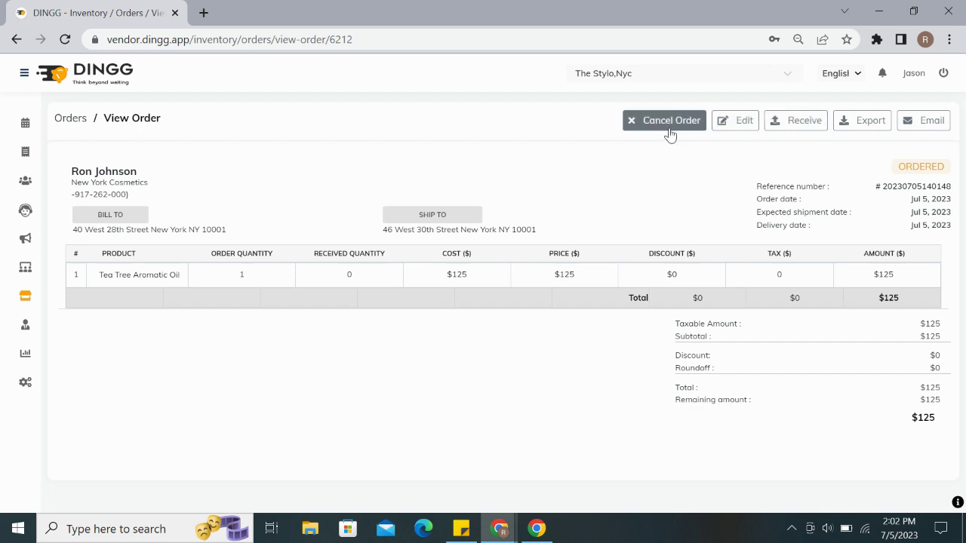
pyautogui.click(806, 125)
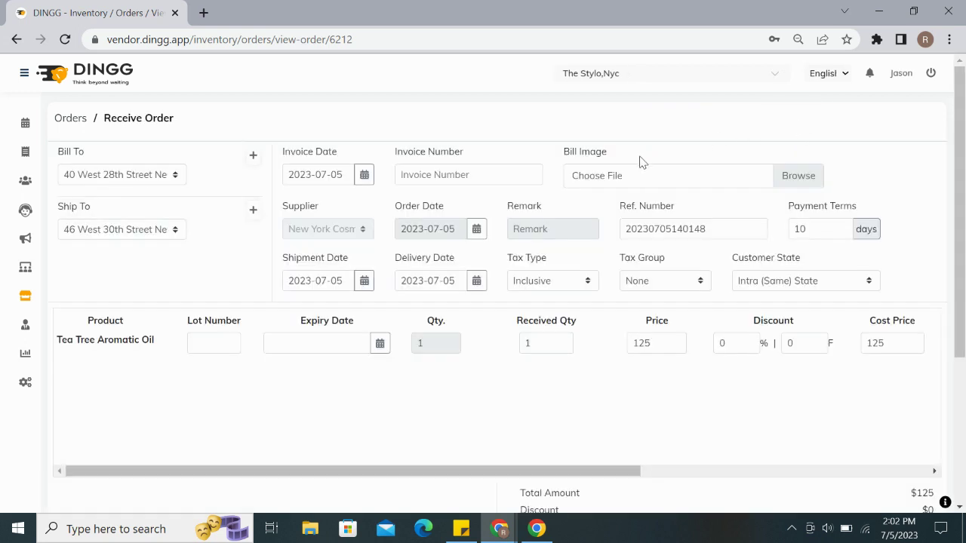
# - Receive the order under invoice number 'Test' and confirm the receipt as final
pyautogui.click(495, 185)
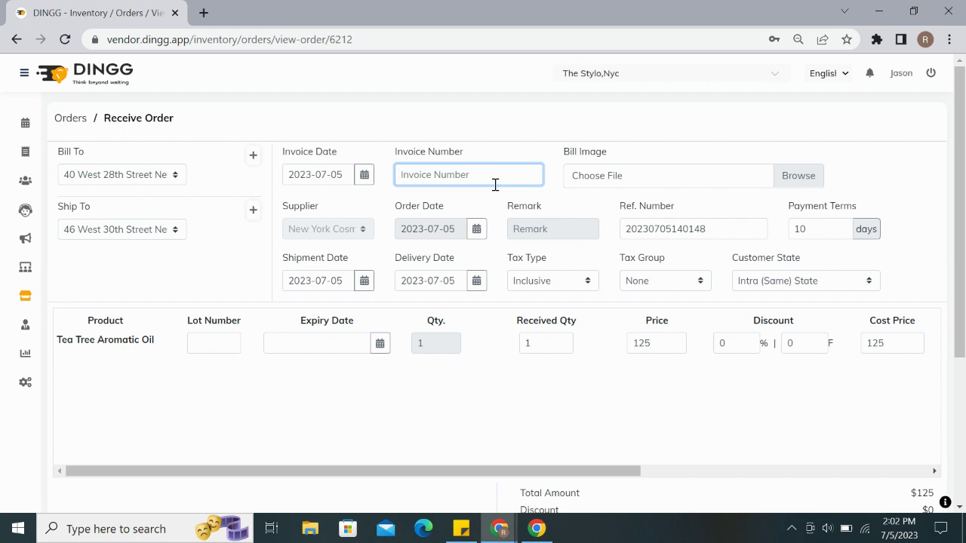
pyautogui.write('Test')
pyautogui.click(493, 133)
pyautogui.scroll(-2, 569, 260)
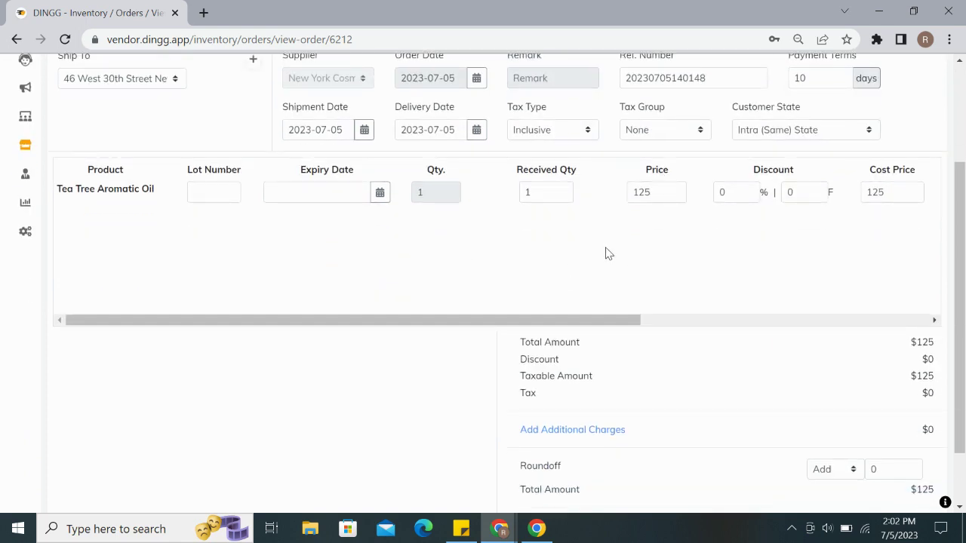
pyautogui.scroll(1, 605, 254)
pyautogui.scroll(-2, 596, 339)
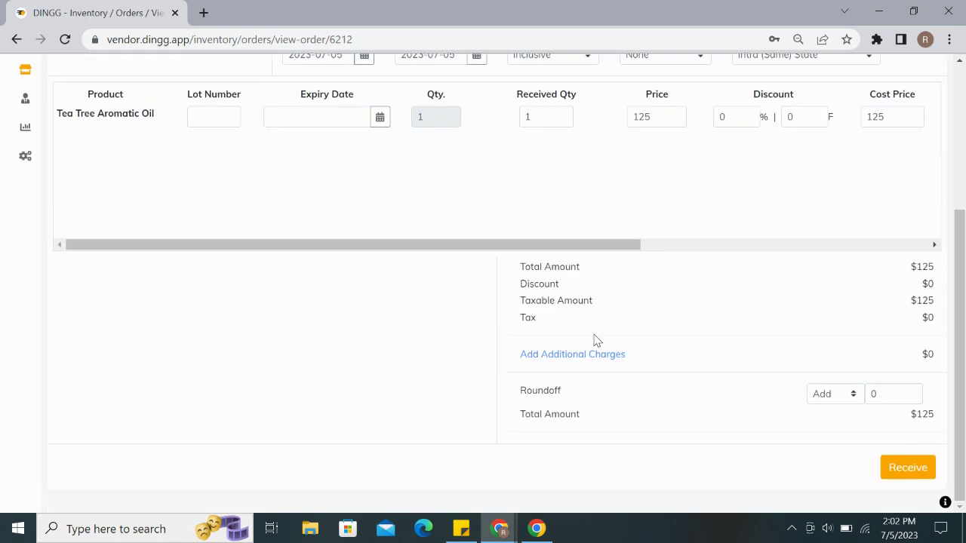
pyautogui.click(924, 470)
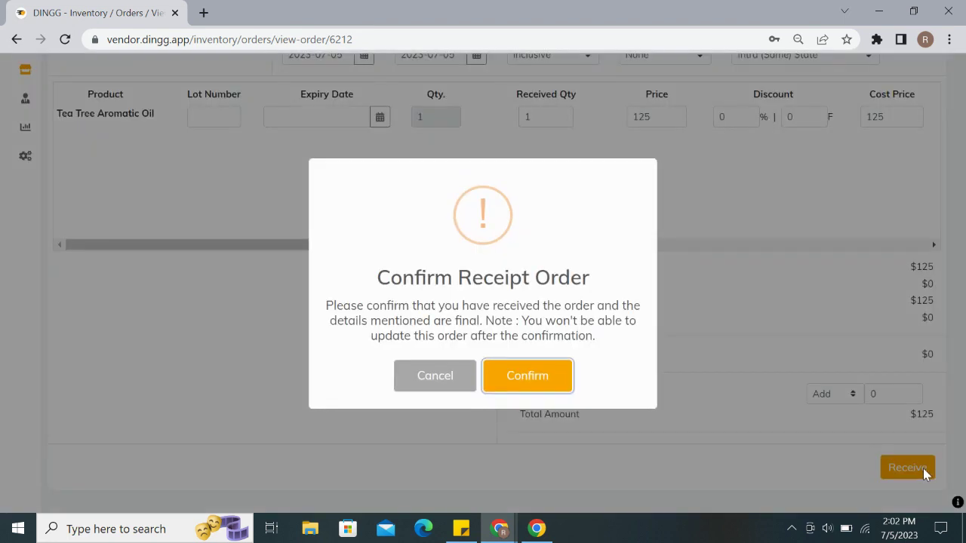
pyautogui.click(528, 375)
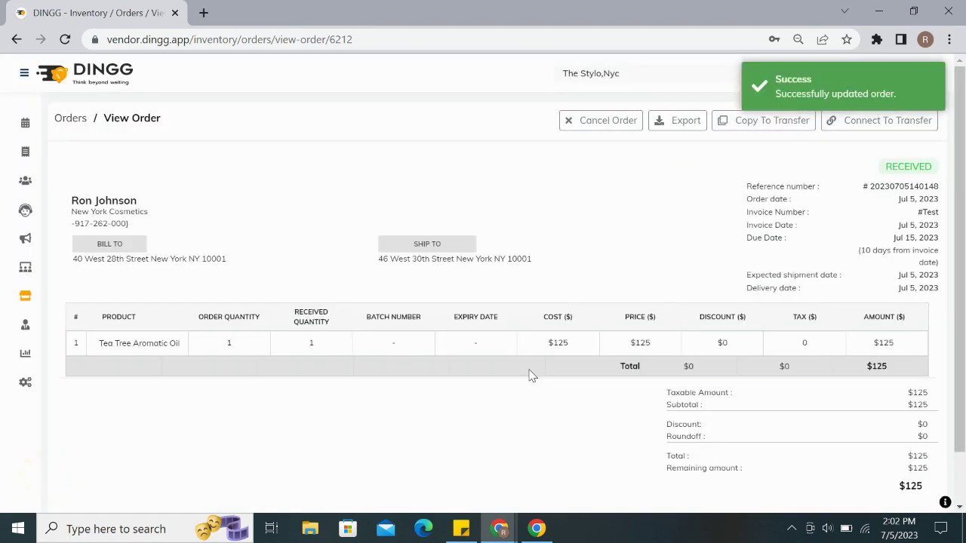
# - Go back through the browser history to the Suppliers list
pyautogui.click(16, 41)
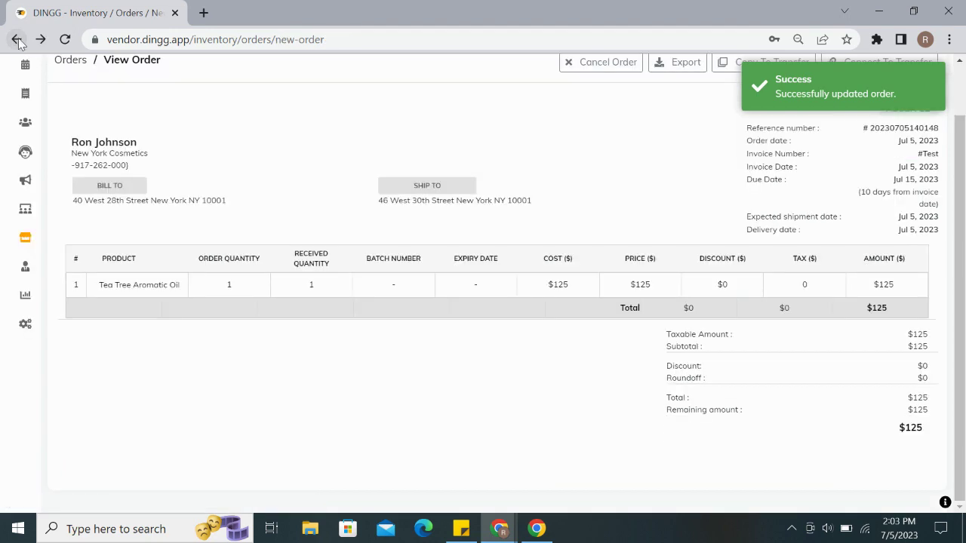
pyautogui.click(17, 40)
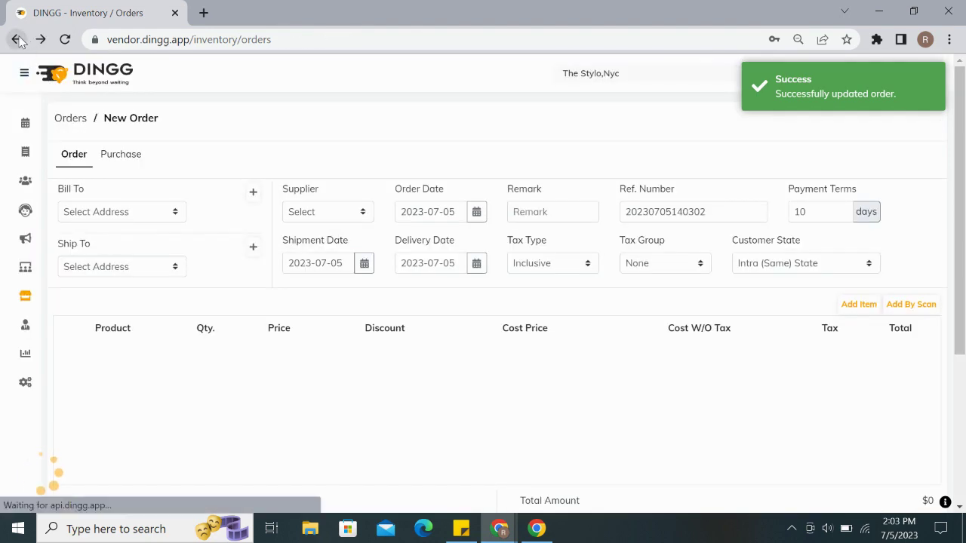
pyautogui.click(17, 41)
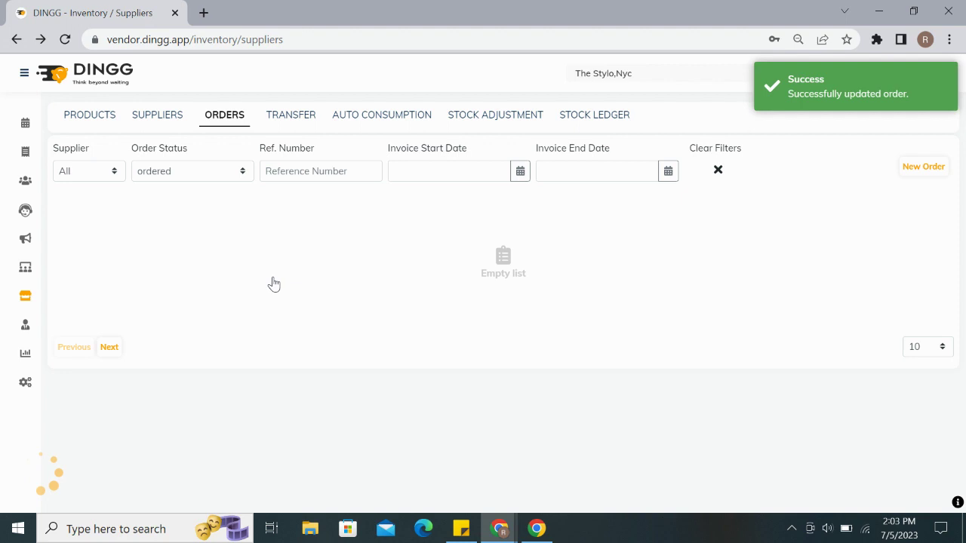
pyautogui.click(304, 118)
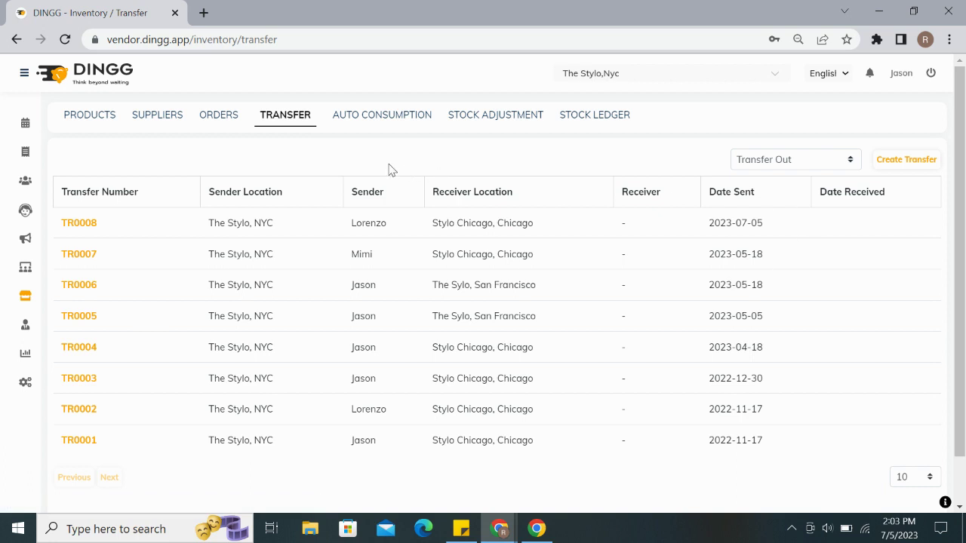
pyautogui.click(907, 167)
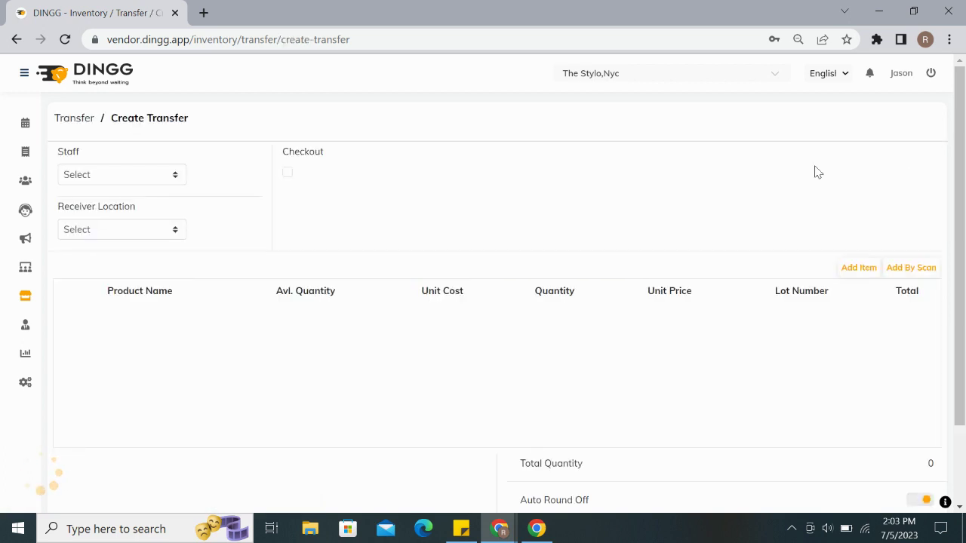
pyautogui.click(128, 234)
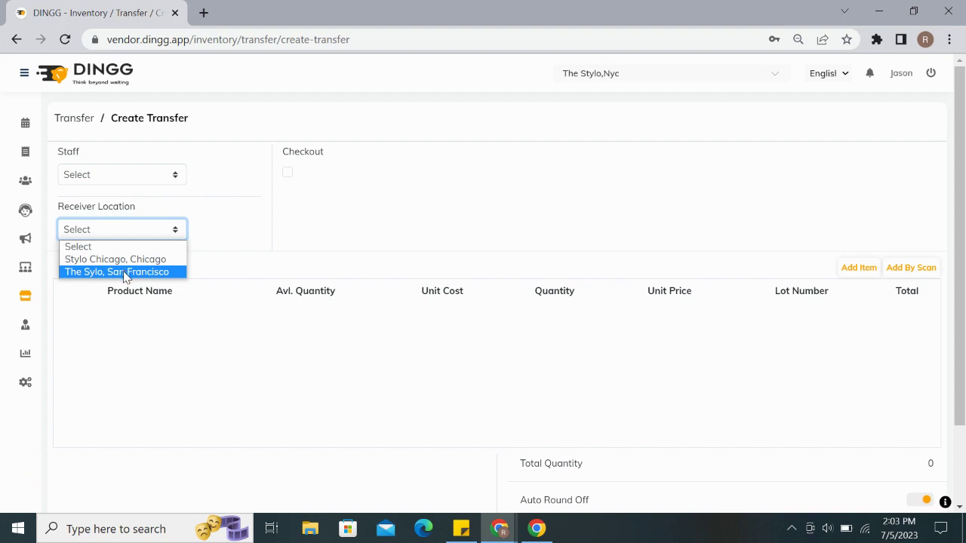
pyautogui.click(301, 241)
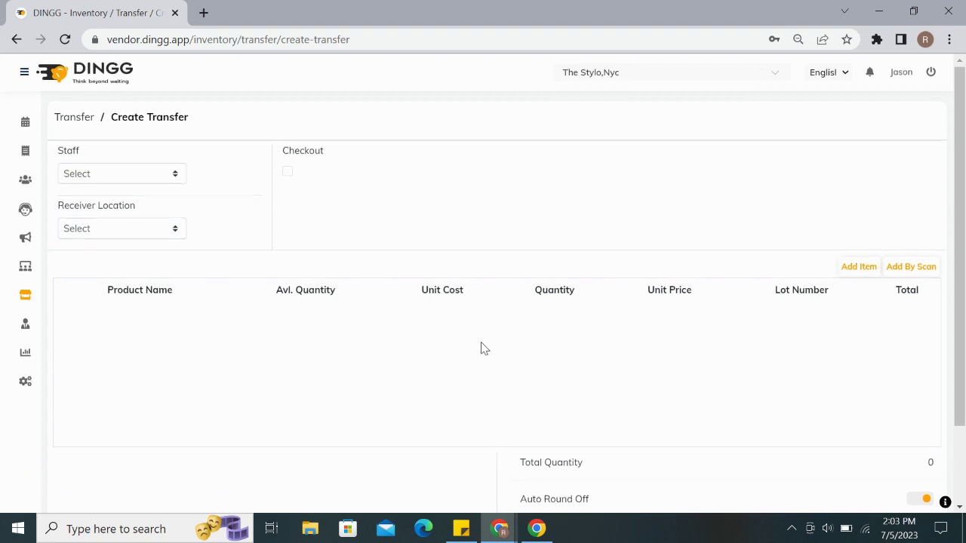
pyautogui.scroll(-2, 483, 347)
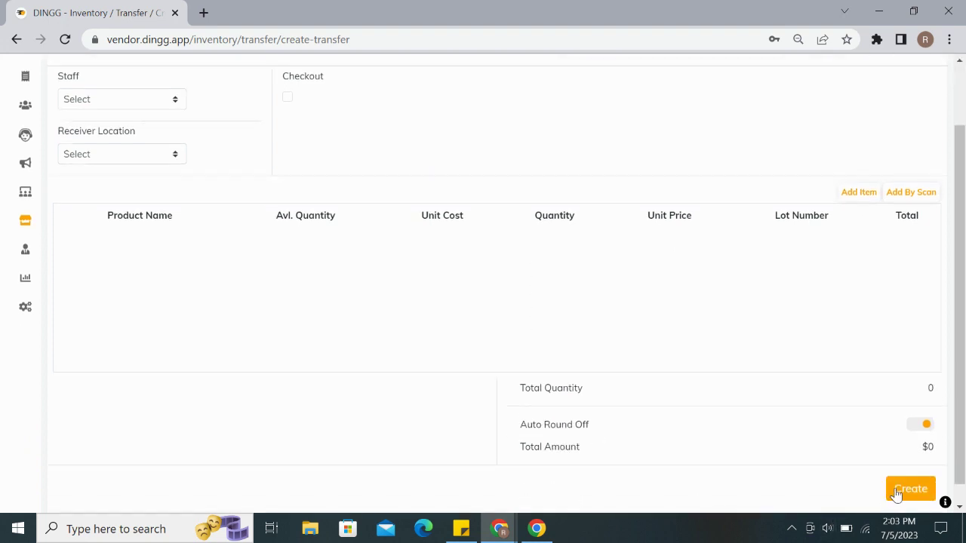
pyautogui.scroll(2, 312, 368)
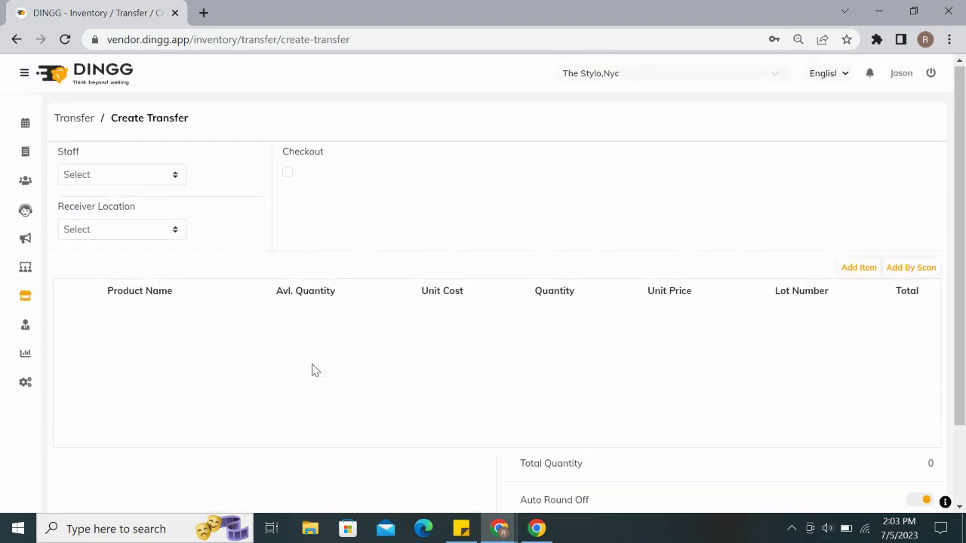
pyautogui.click(15, 41)
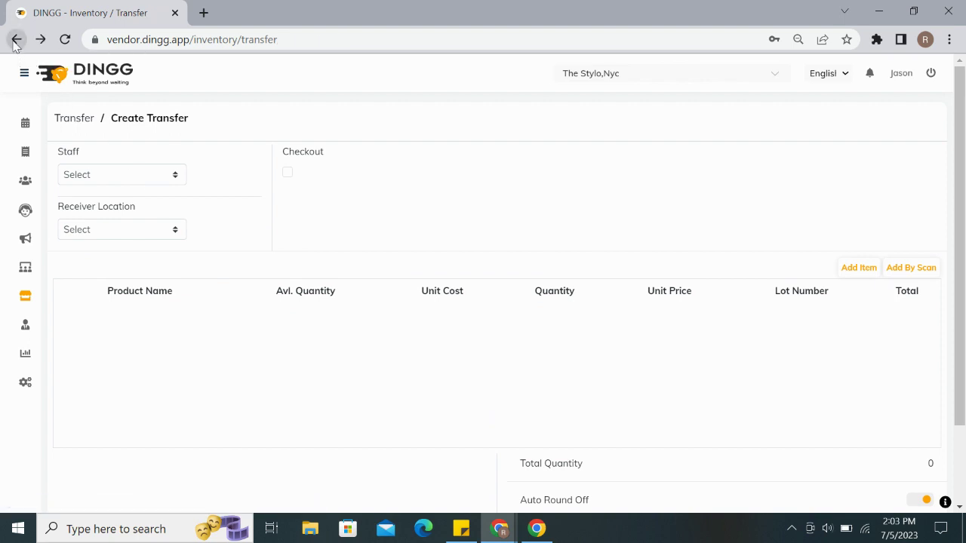
pyautogui.click(16, 41)
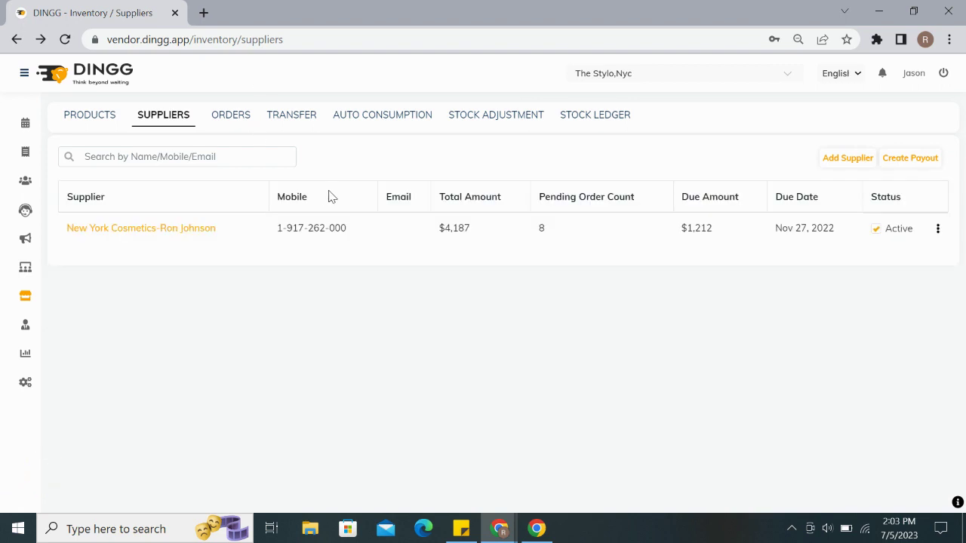
# - Open Auto Consumption and choose Color Highlights as the service to map
pyautogui.click(380, 119)
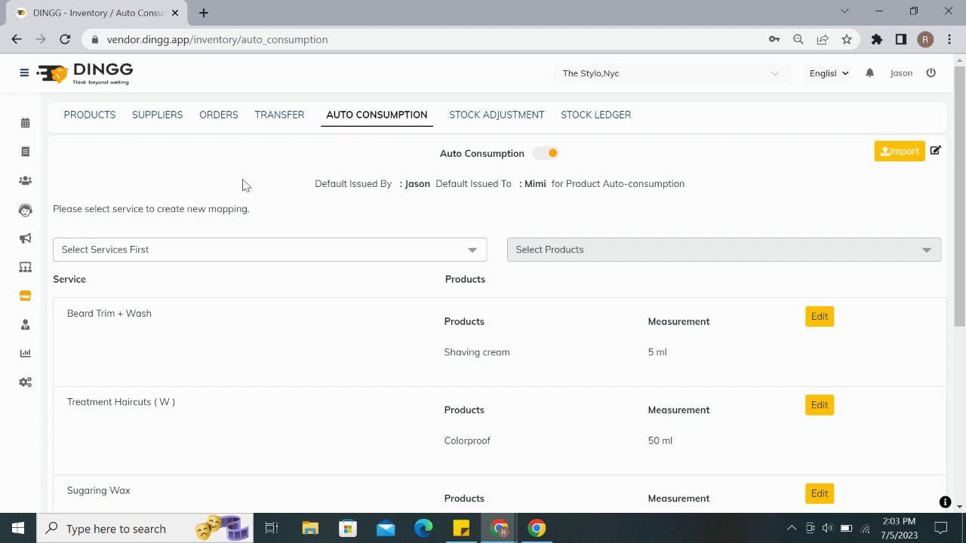
pyautogui.click(254, 252)
pyautogui.scroll(-1, 200, 336)
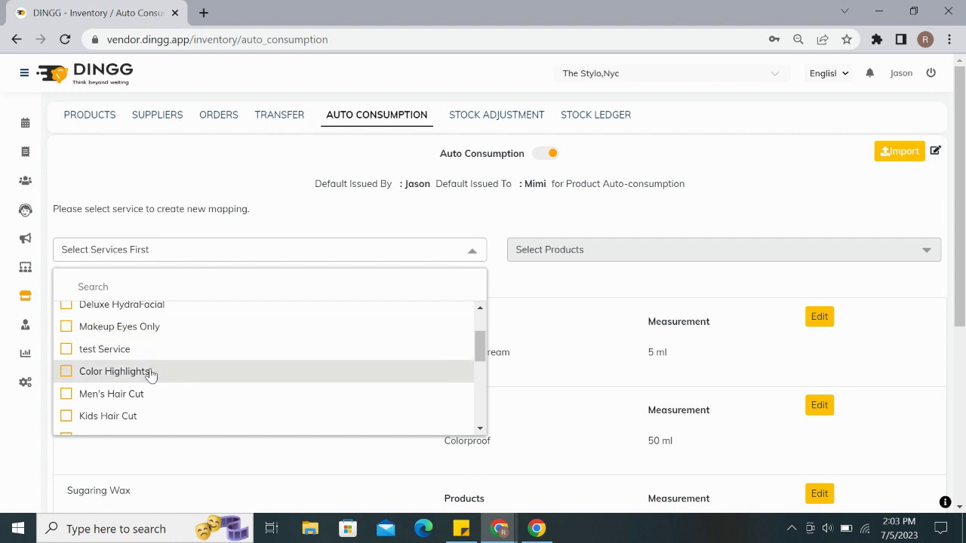
pyautogui.scroll(-1, 142, 388)
pyautogui.scroll(2, 133, 386)
pyautogui.click(119, 373)
pyautogui.click(368, 225)
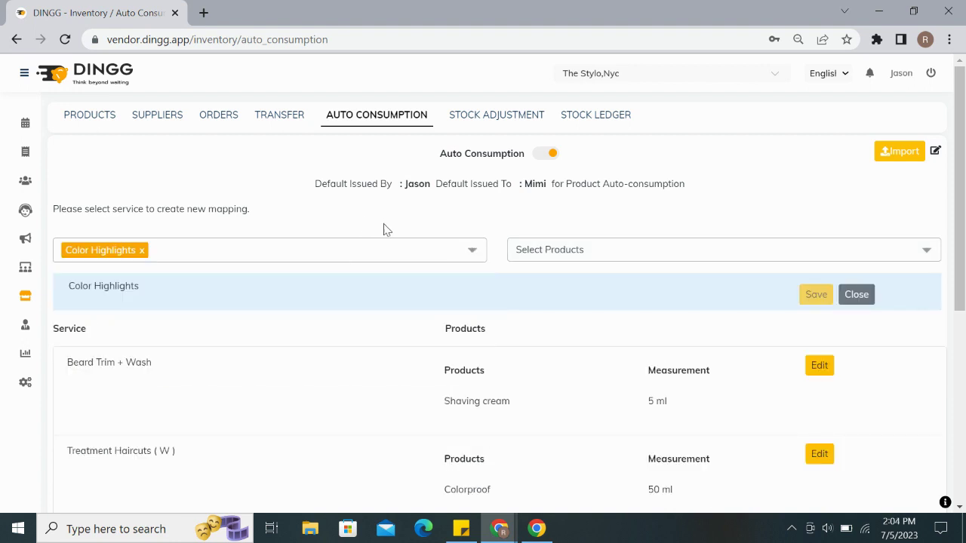
# - Map 10 ml of Madison Reed Ombra Dark Brown to Color Highlights and save
pyautogui.click(582, 251)
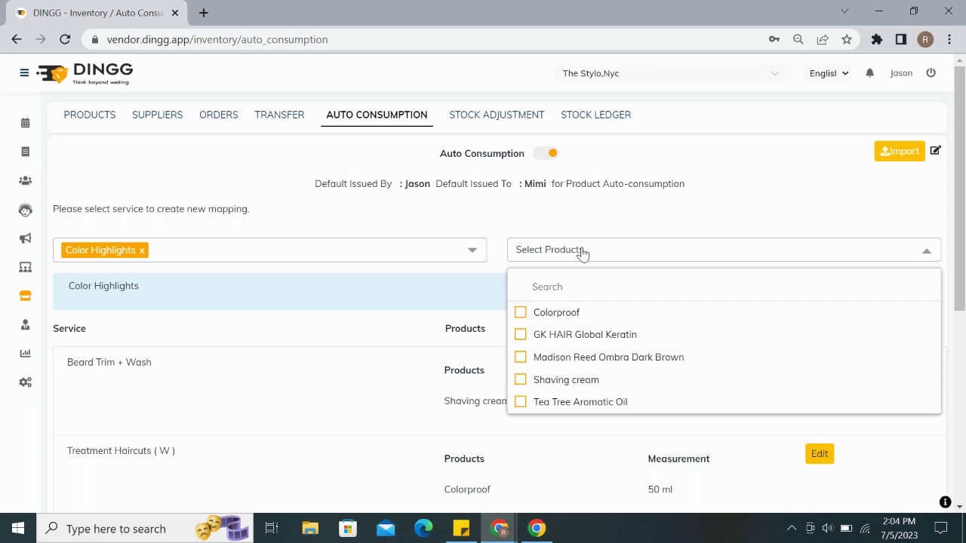
pyautogui.click(592, 358)
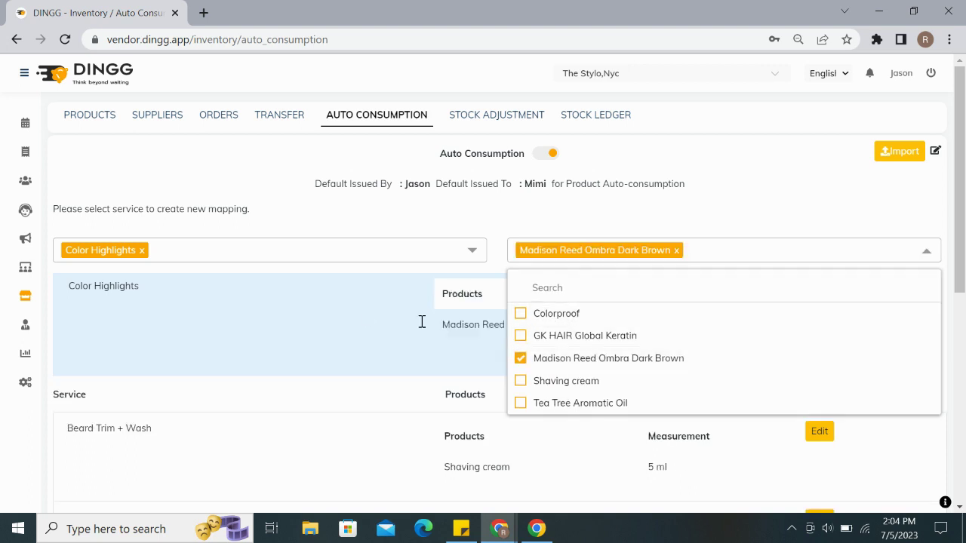
pyautogui.click(349, 321)
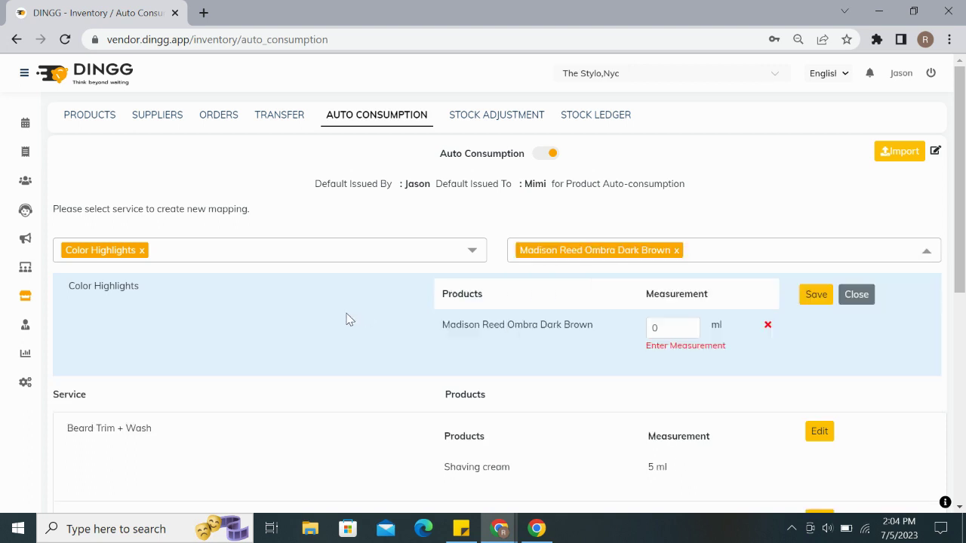
pyautogui.click(673, 326)
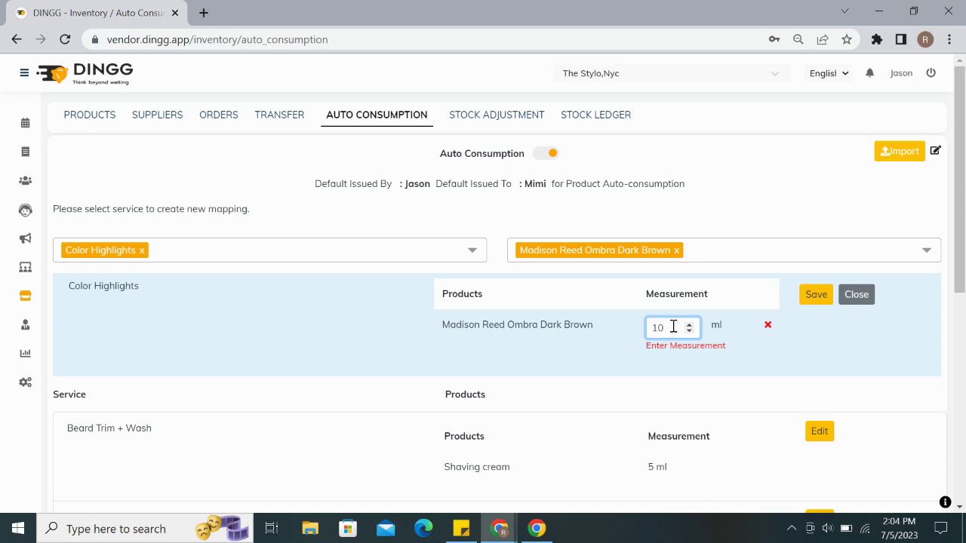
pyautogui.click(815, 295)
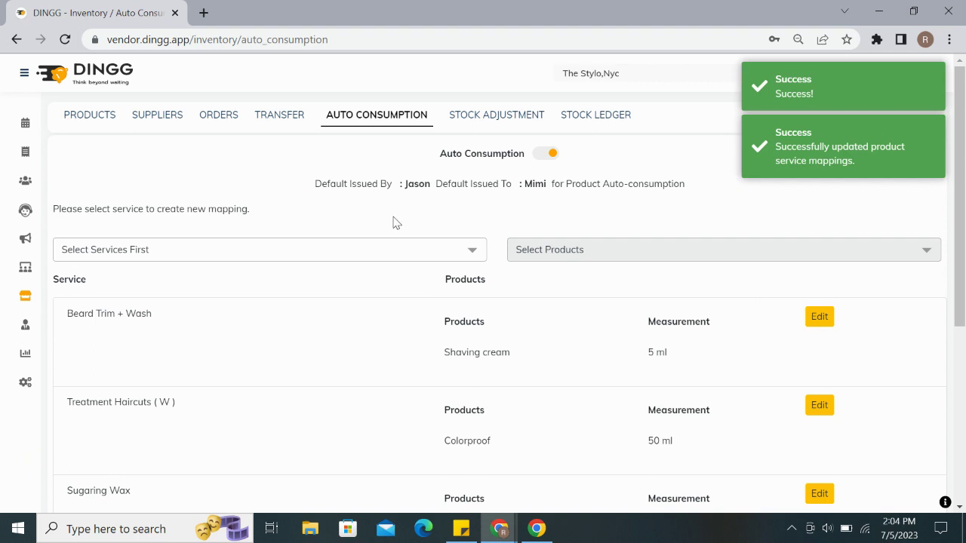
# - Find the Color Highlights row and highlight its Madison Reed Ombra Dark Brown mapping
pyautogui.scroll(-4, 392, 222)
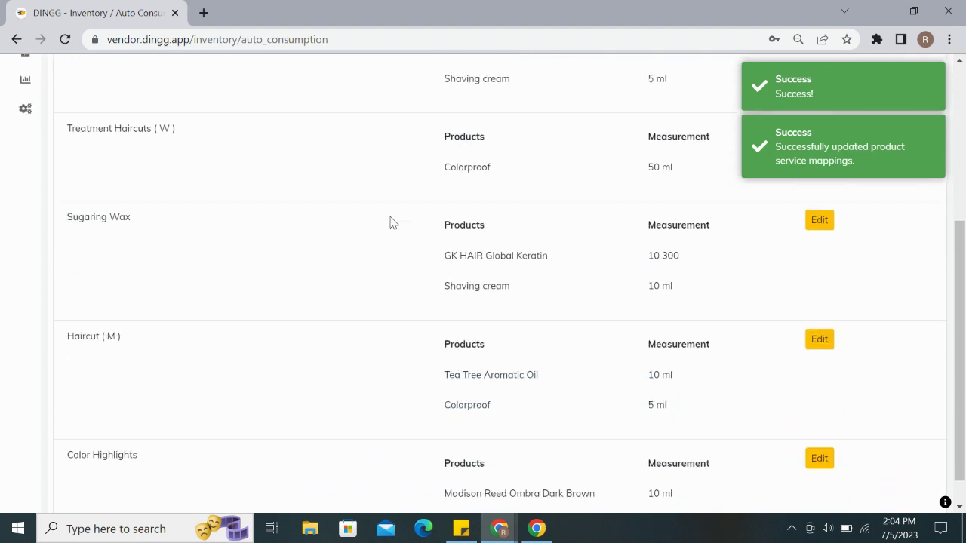
pyautogui.scroll(-1, 391, 221)
pyautogui.scroll(1, 391, 221)
pyautogui.scroll(-1, 391, 221)
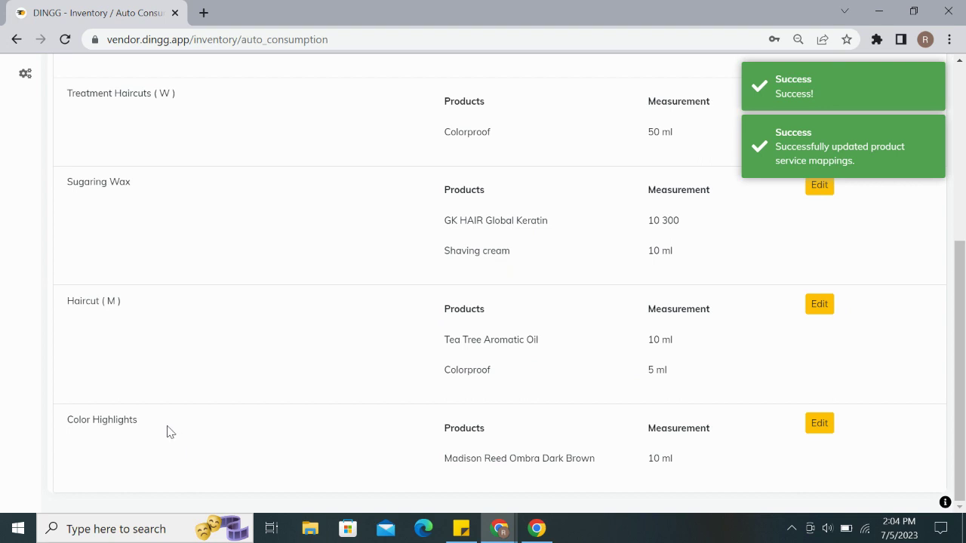
pyautogui.moveTo(151, 427); pyautogui.dragTo(72, 424)
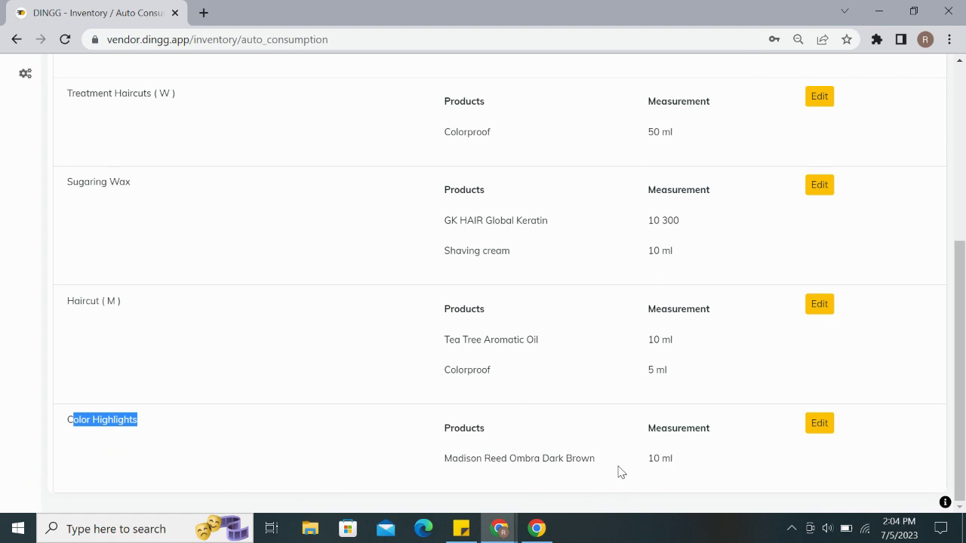
pyautogui.moveTo(600, 462); pyautogui.dragTo(442, 460)
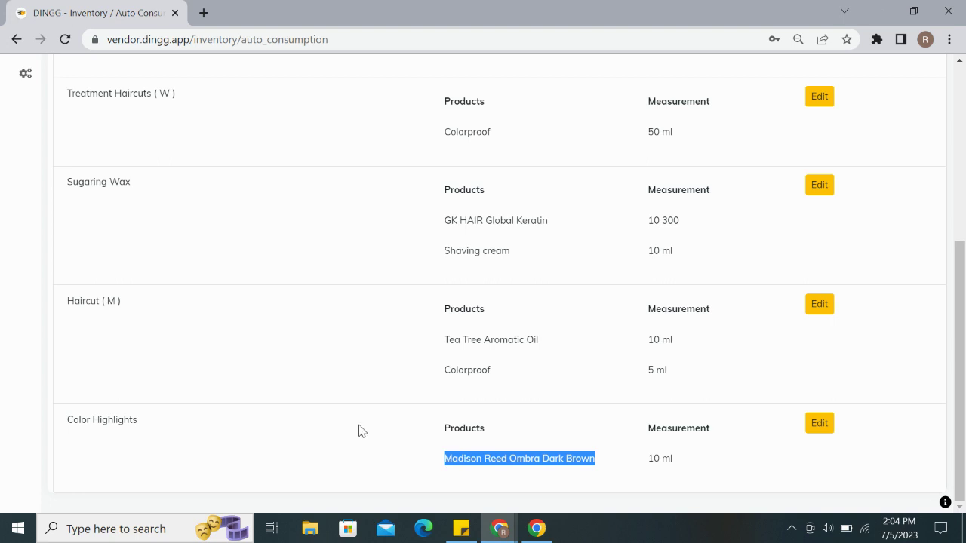
pyautogui.scroll(5, 360, 431)
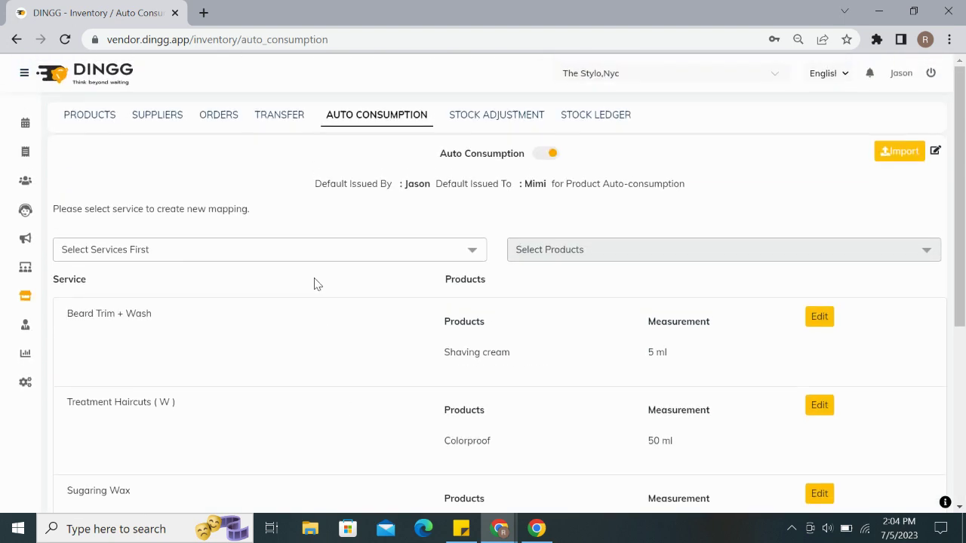
# - Open the Stock Adjustment list to review current product quantities
pyautogui.click(505, 122)
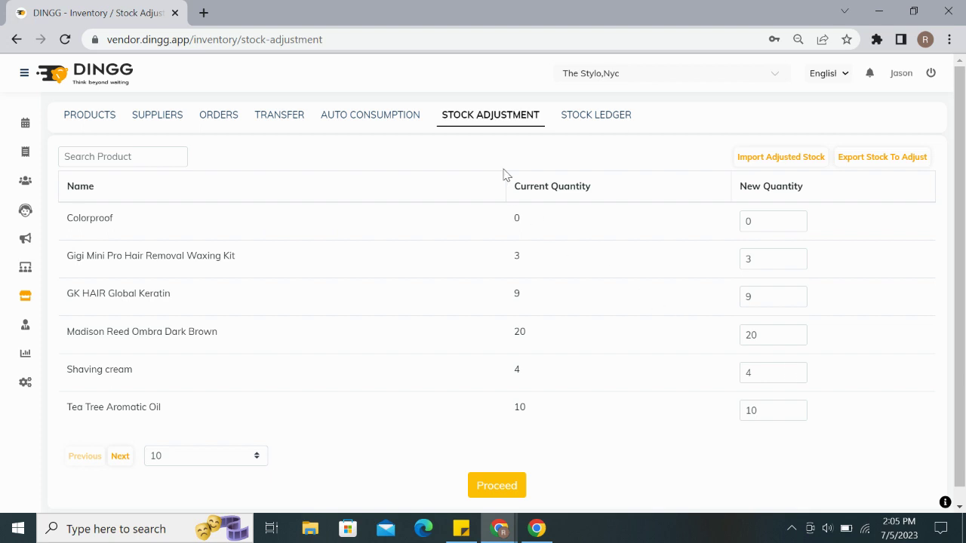
pyautogui.click(608, 121)
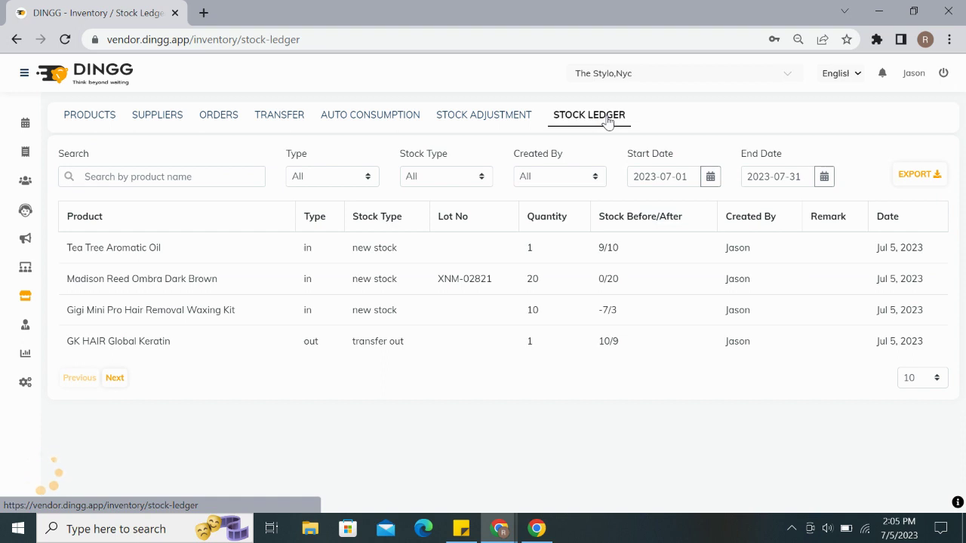
pyautogui.click(169, 179)
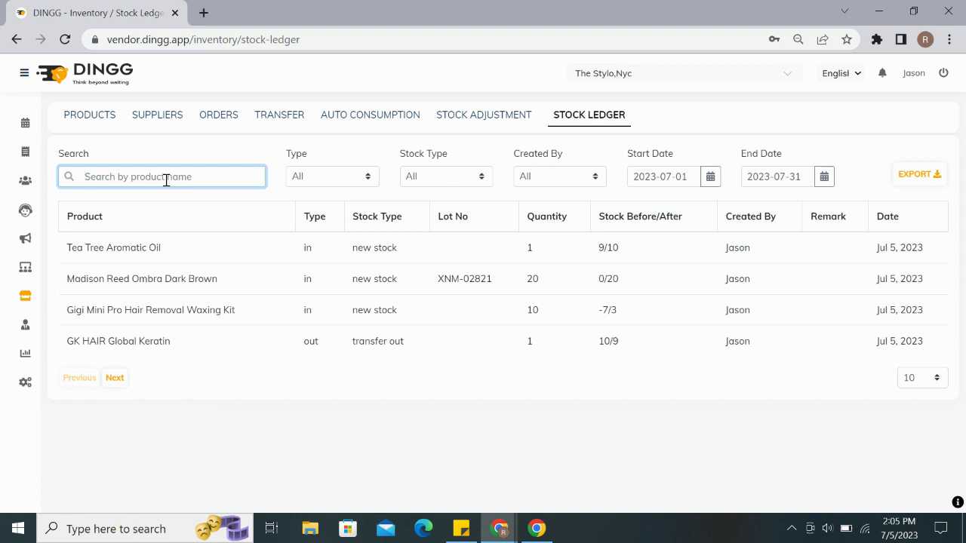
pyautogui.click(323, 183)
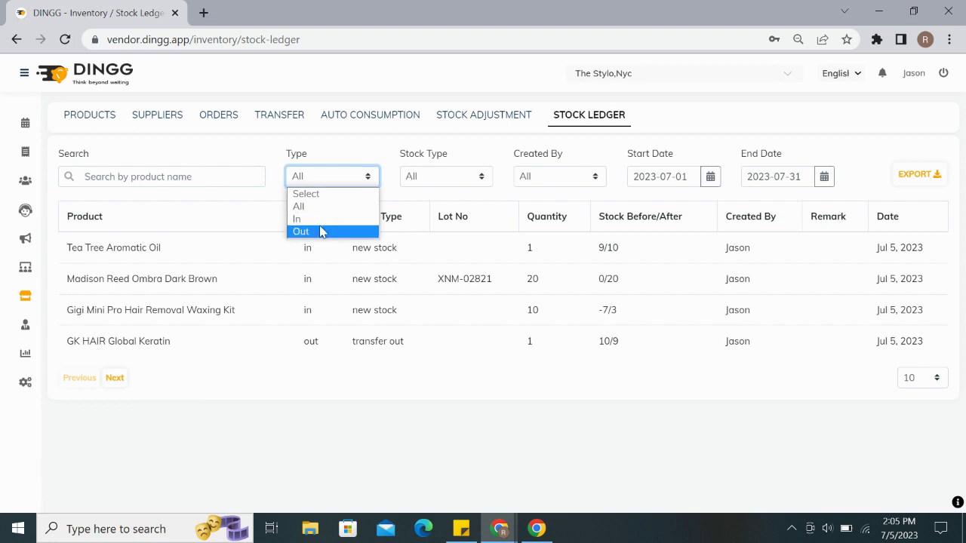
pyautogui.click(338, 151)
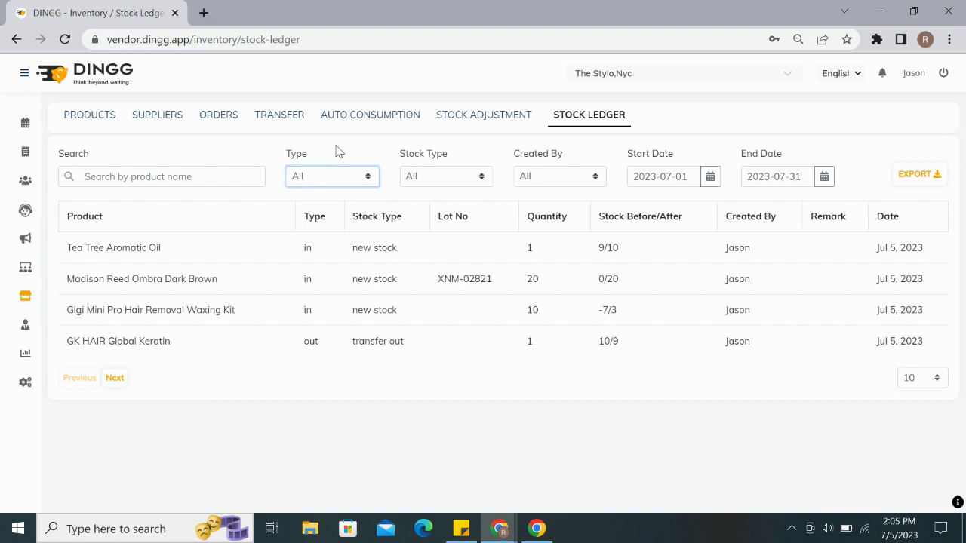
pyautogui.click(431, 181)
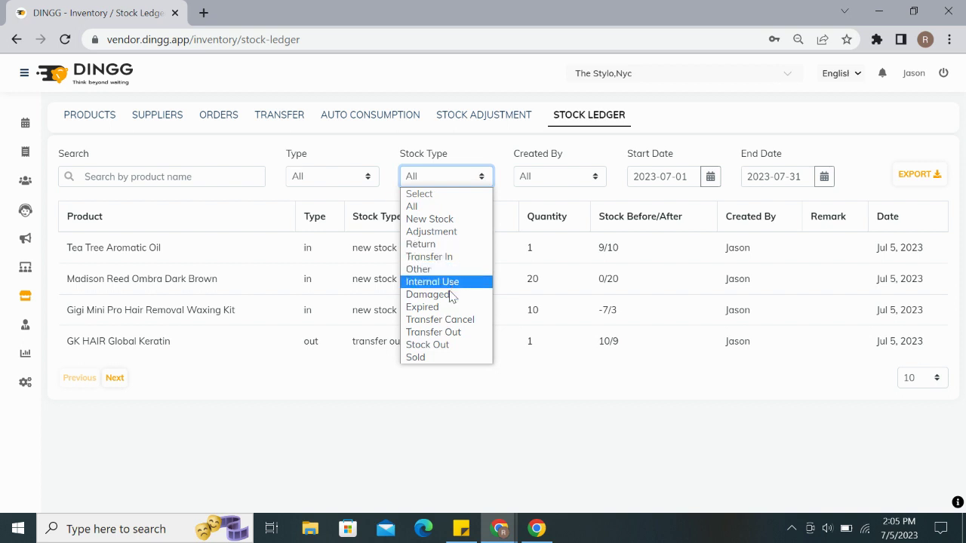
pyautogui.click(487, 146)
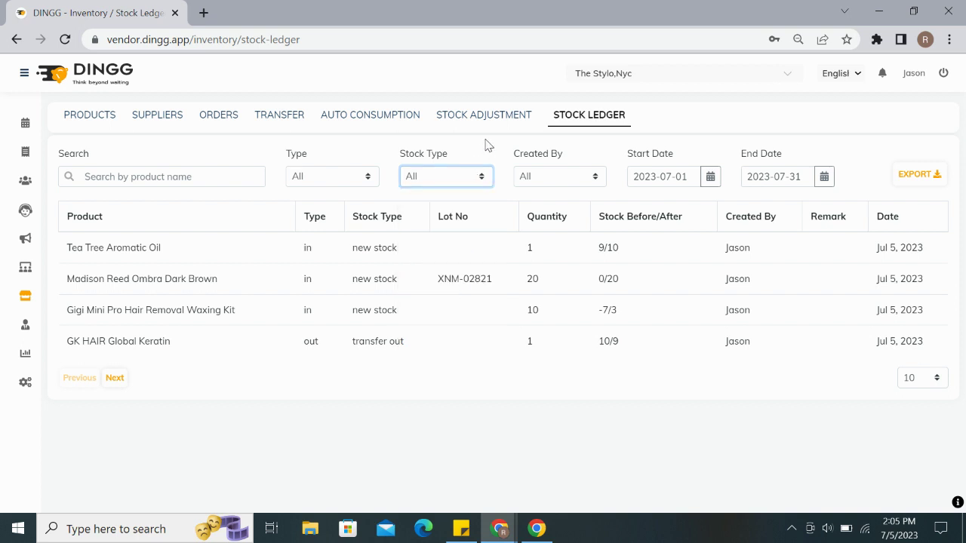
pyautogui.click(566, 185)
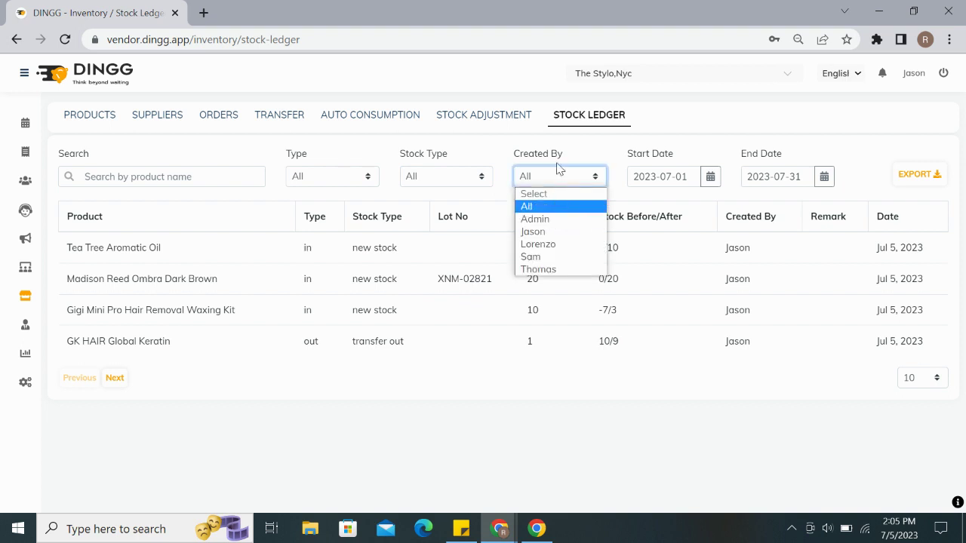
pyautogui.click(567, 145)
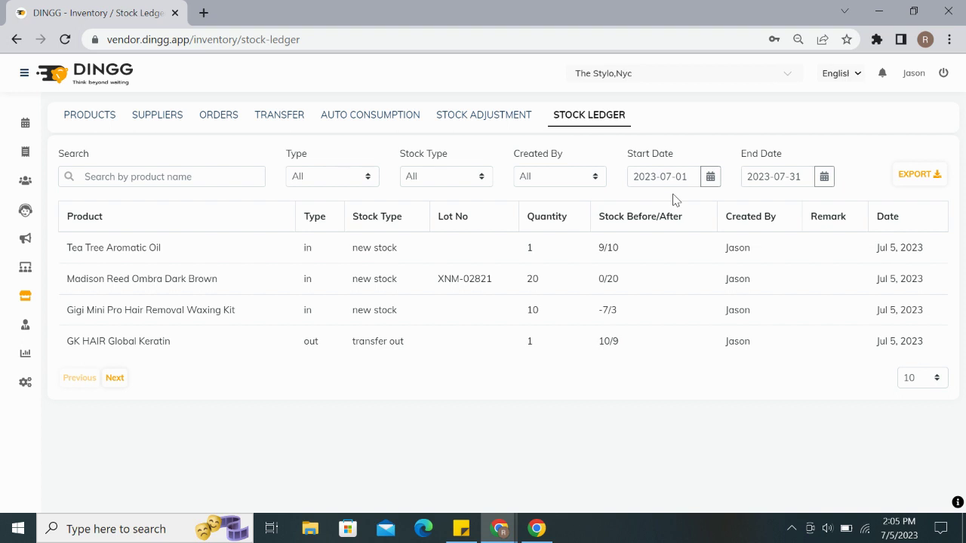
# - Set the stock ledger start date to 2023-06-01 and scan the added June movements
pyautogui.click(710, 176)
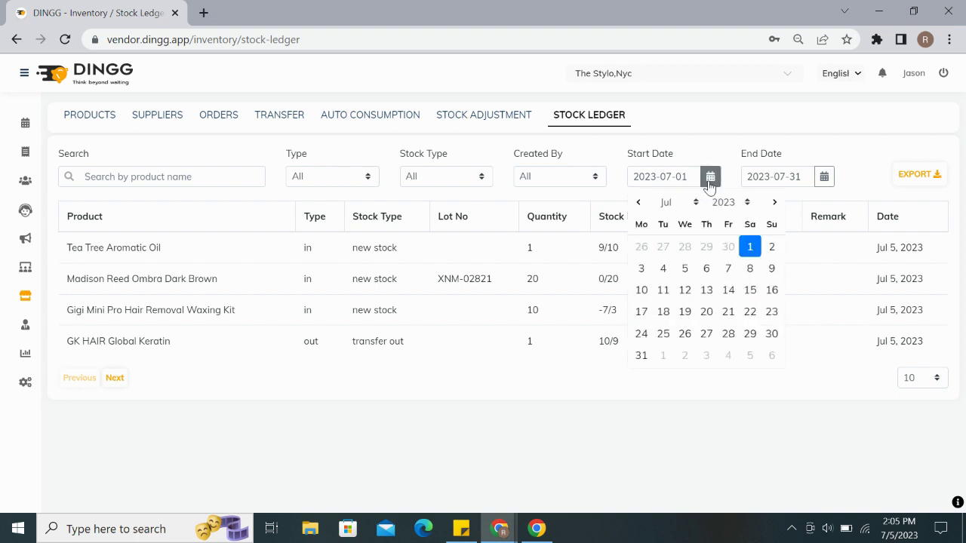
pyautogui.click(638, 202)
pyautogui.click(707, 248)
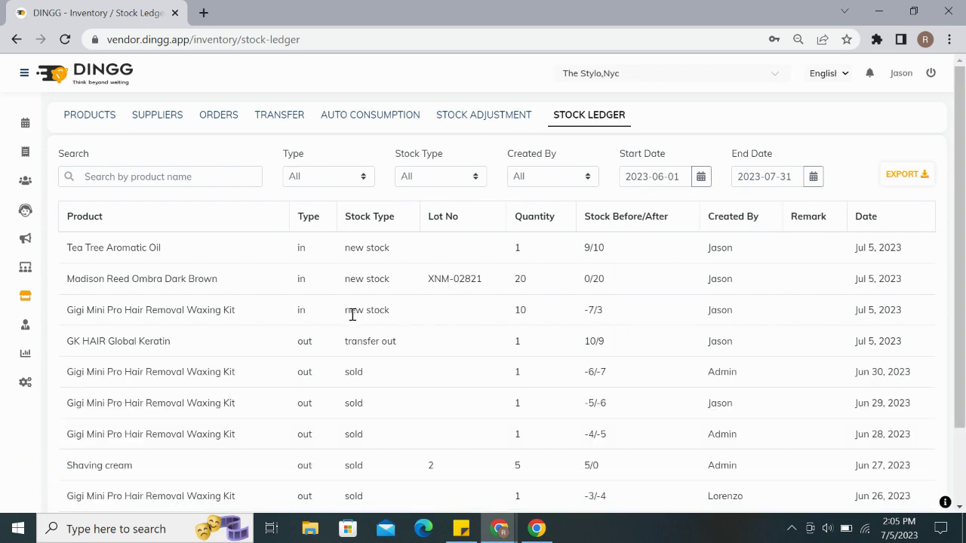
pyautogui.scroll(-1, 352, 315)
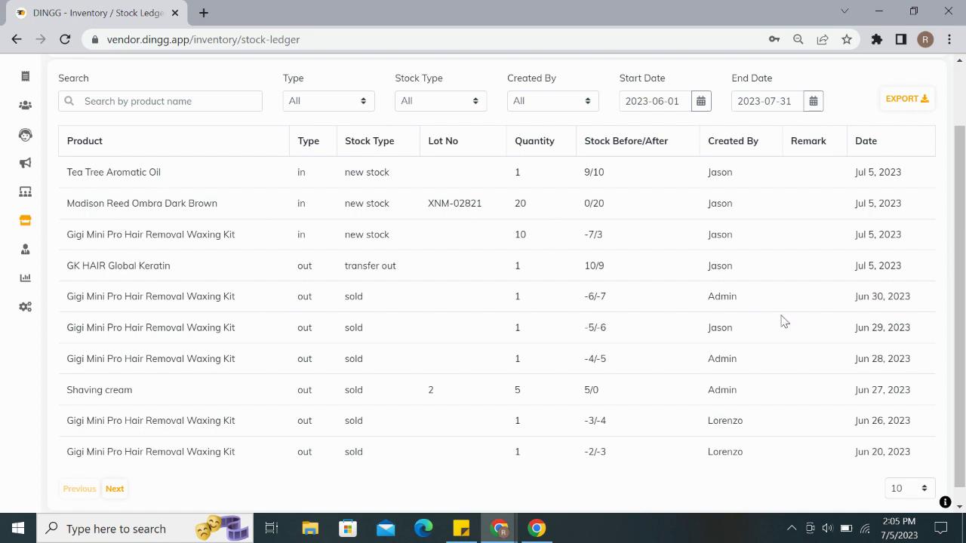
pyautogui.scroll(1, 864, 193)
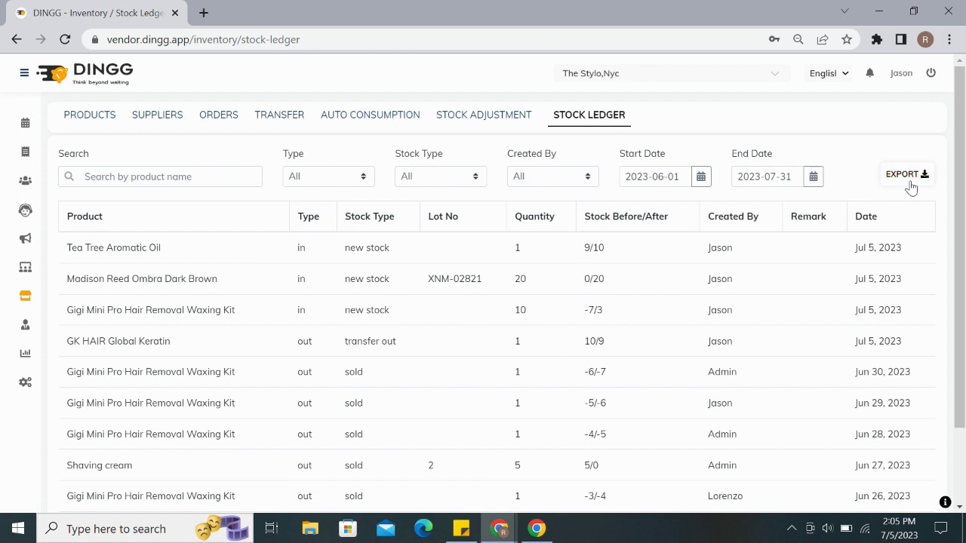